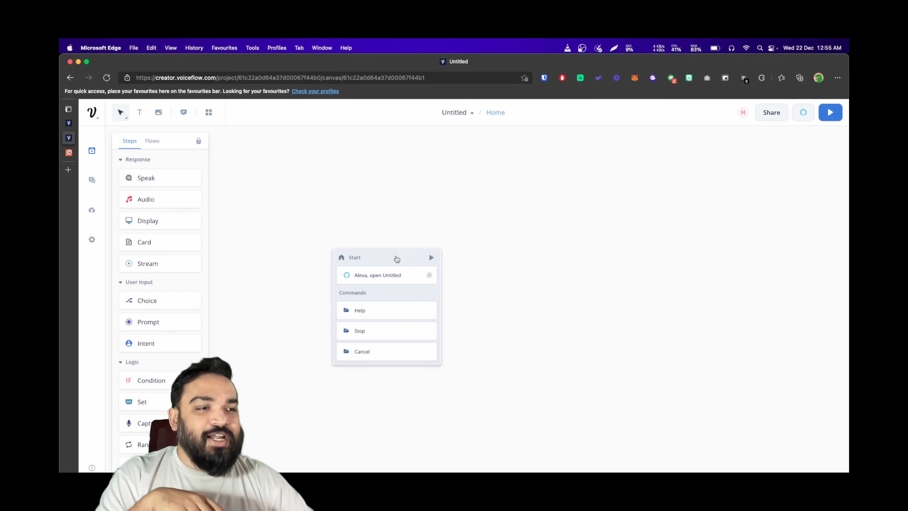
- Beside the repositioned Start block, build a block with a Speak step saying "Choose a crypto currency!" followed by a Prompt step
{"action": "left_click_drag", "start_coordinate": [396, 258], "coordinate": [293, 166]}
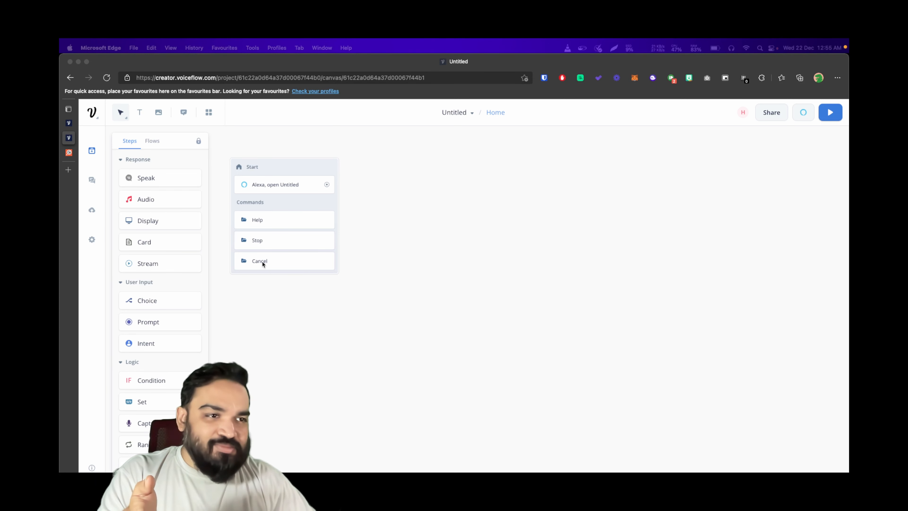
{"action": "left_click_drag", "start_coordinate": [146, 178], "coordinate": [411, 187]}
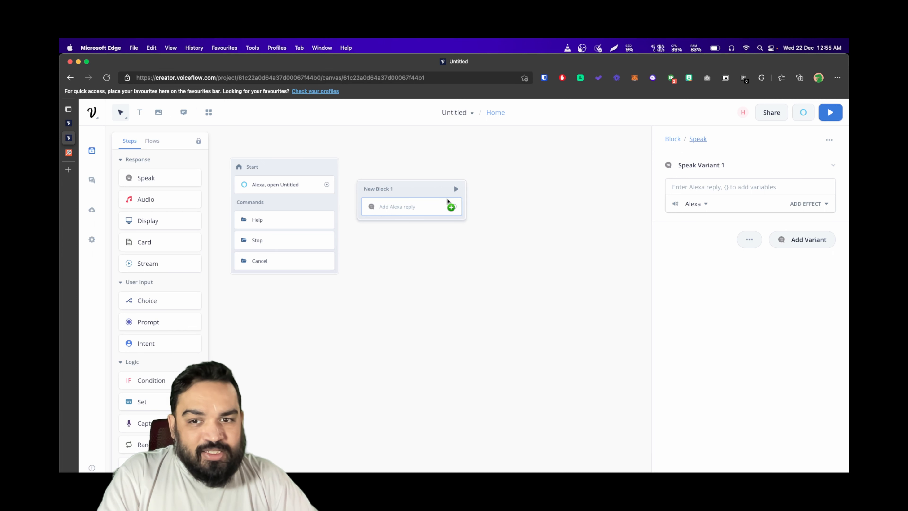
{"action": "left_click", "coordinate": [723, 190]}
{"action": "type", "text": "Choose "}
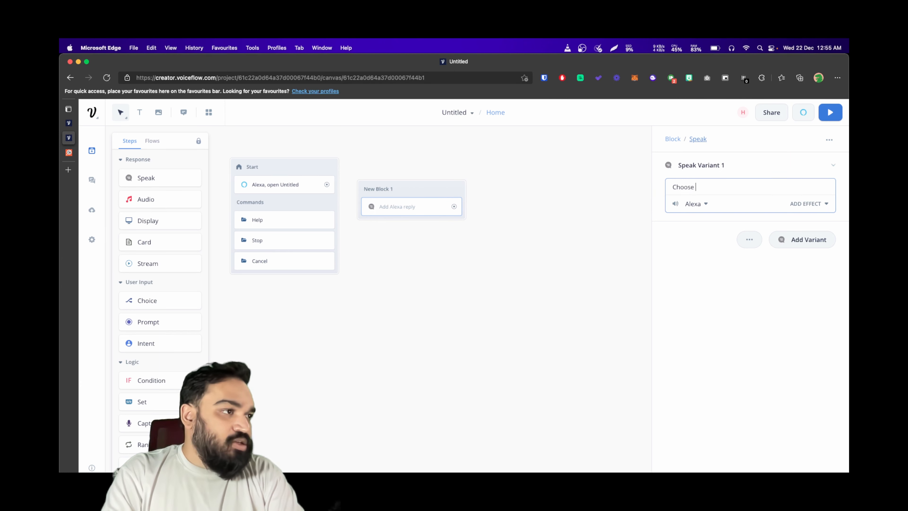
{"action": "type", "text": "a crypto currency!"}
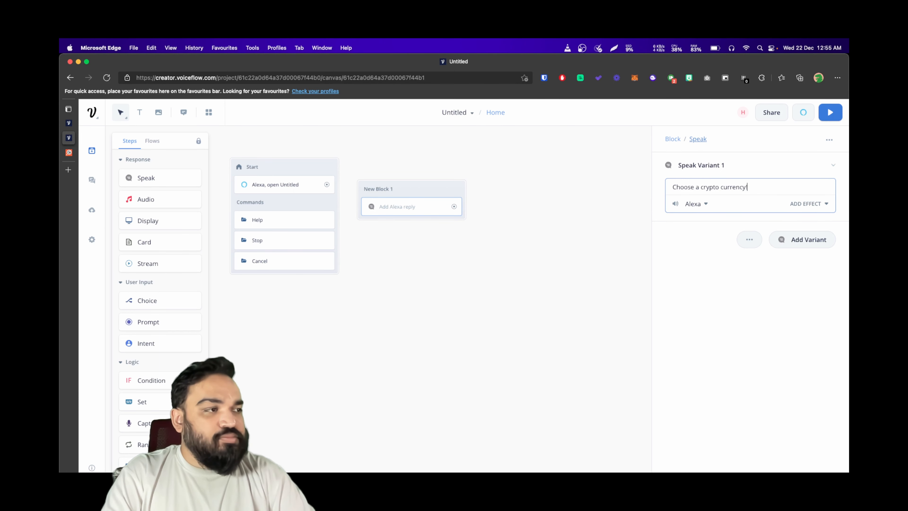
{"action": "left_click", "coordinate": [612, 231]}
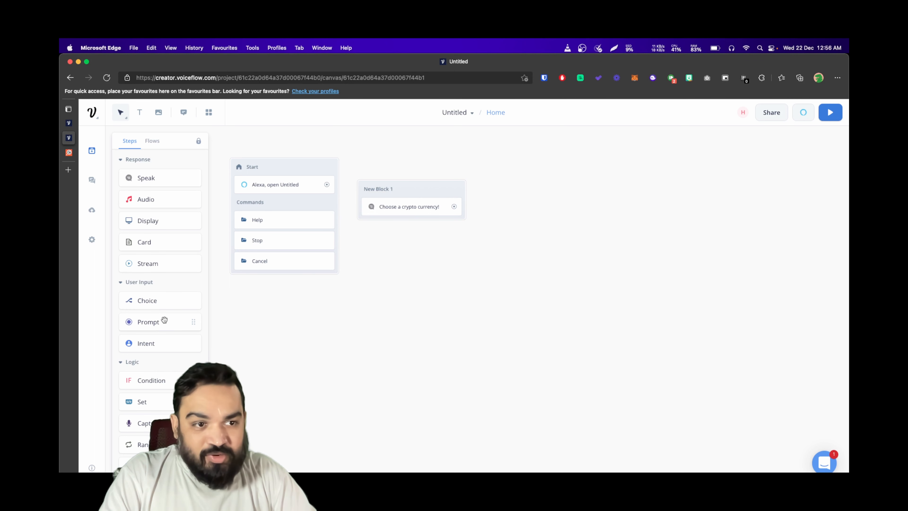
{"action": "left_click_drag", "start_coordinate": [164, 319], "coordinate": [412, 225]}
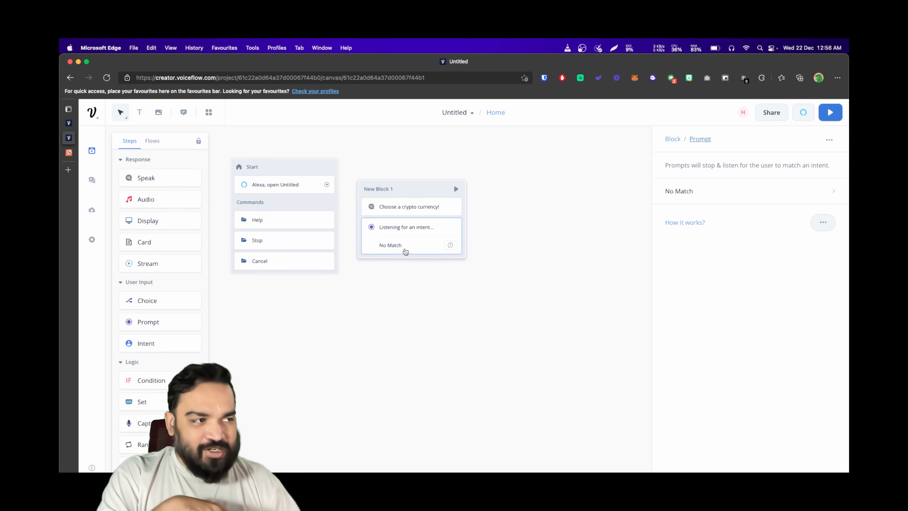
{"action": "left_click", "coordinate": [428, 323]}
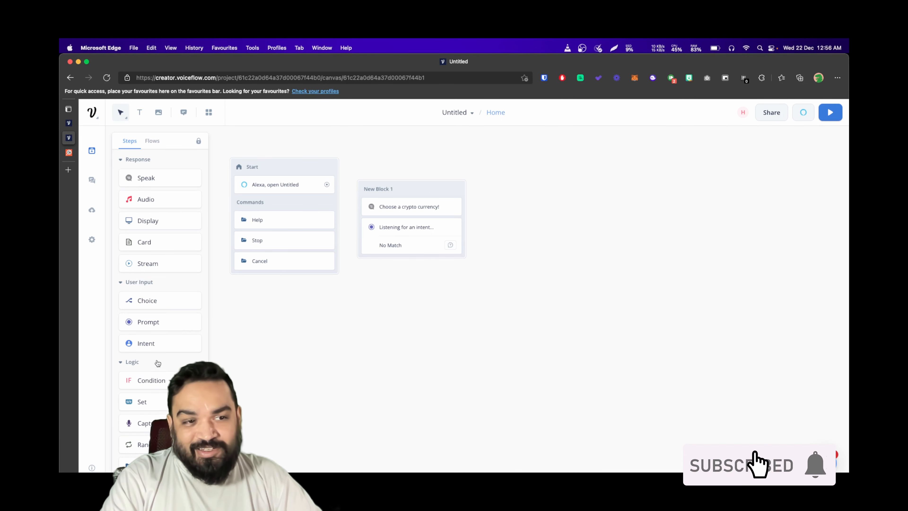
- Add a separate Intent block beyond the prompt block, rename it Bitcoin and shift it slightly farther away
{"action": "left_click_drag", "start_coordinate": [152, 343], "coordinate": [534, 196]}
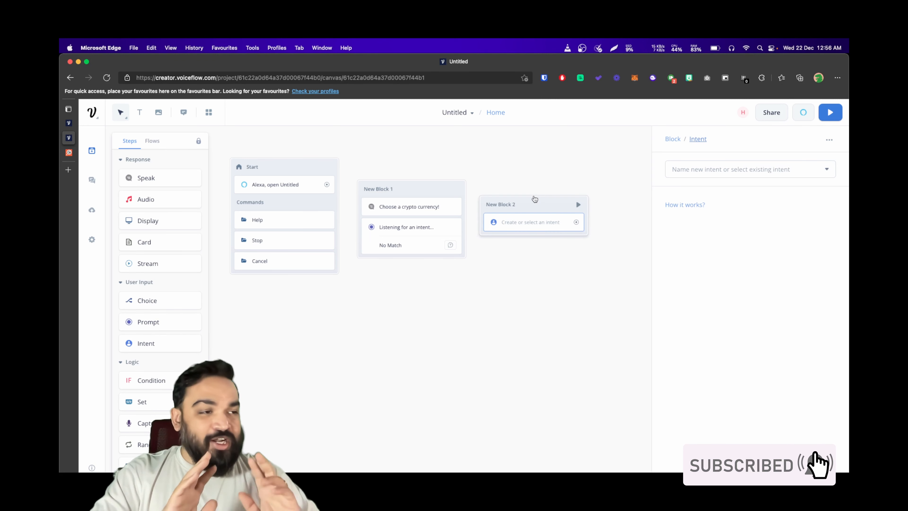
{"action": "double_click", "coordinate": [501, 204]}
{"action": "type", "text": "Bitcoin"}
{"action": "left_click_drag", "start_coordinate": [537, 204], "coordinate": [560, 186]}
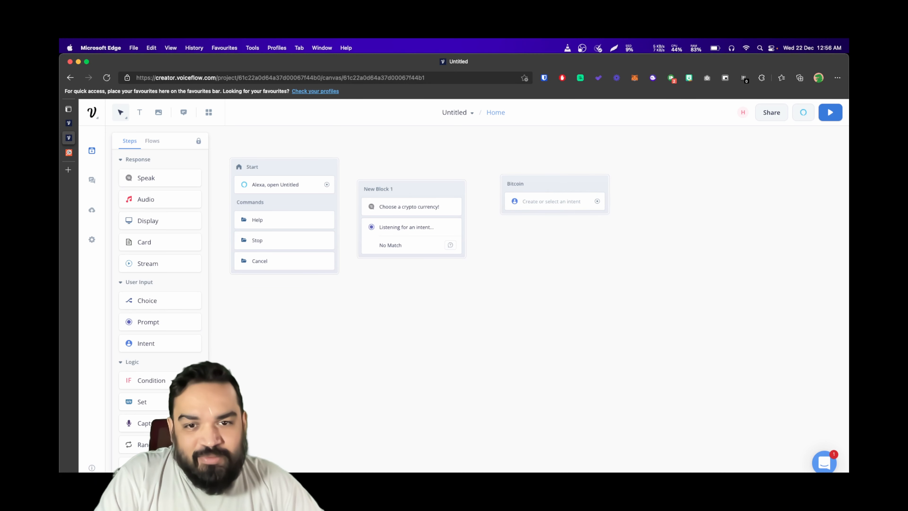
- Create a new intent named bitcoin_intent for the Bitcoin block's Intent step
{"action": "left_click", "coordinate": [565, 203]}
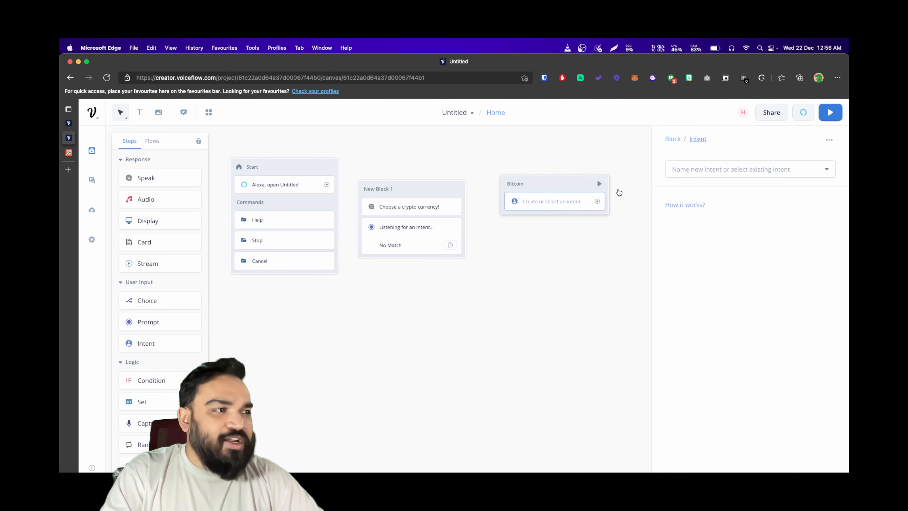
{"action": "left_click", "coordinate": [714, 169]}
{"action": "type", "text": "bitco"}
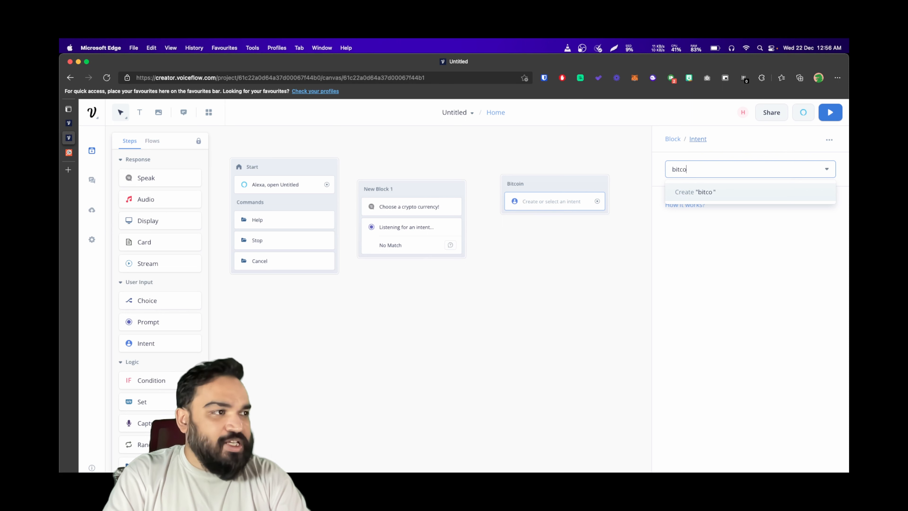
{"action": "type", "text": "in_intent"}
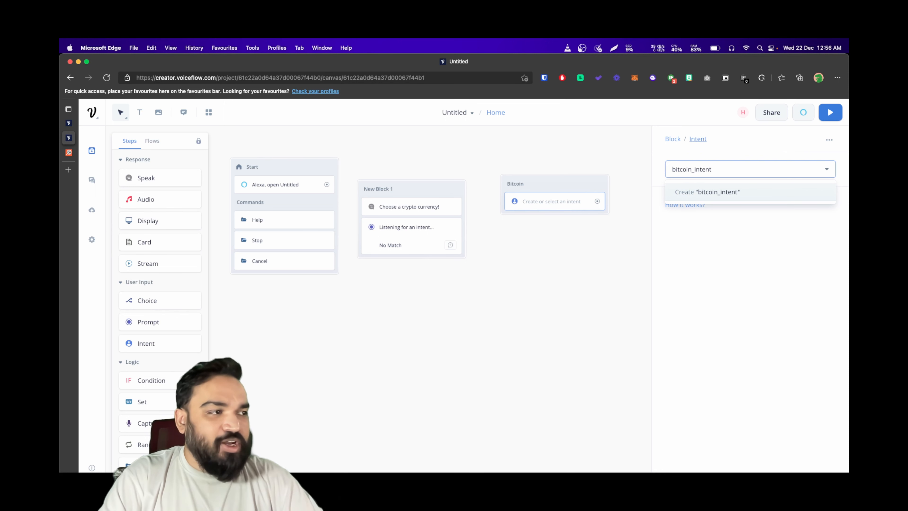
{"action": "left_click", "coordinate": [691, 190]}
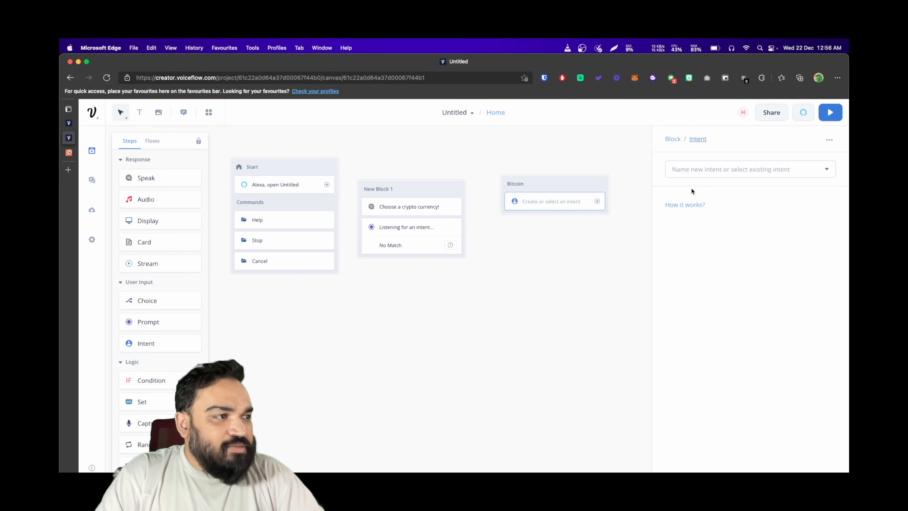
- Add the utterances "price for bitcoin", "bitcoin" and "I want to know price for bitcoin" to bitcoin_intent
{"action": "left_click", "coordinate": [719, 217]}
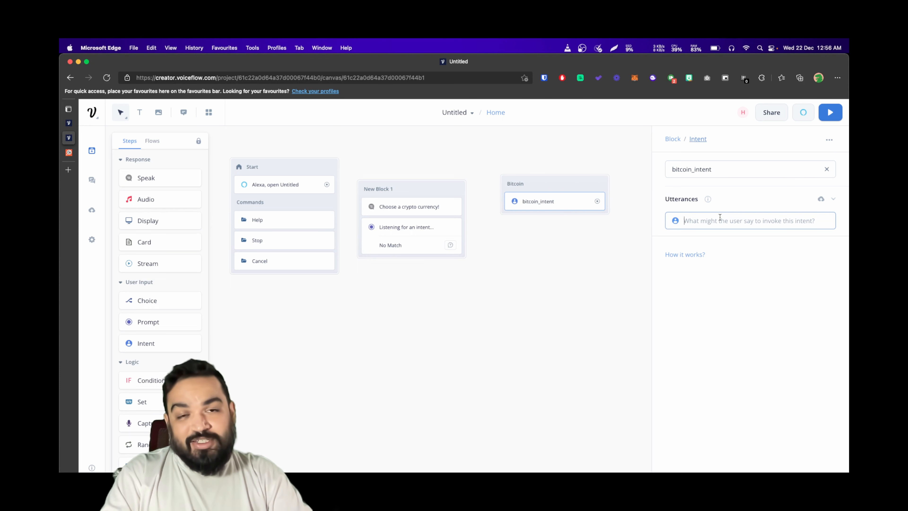
{"action": "type", "text": "price f"}
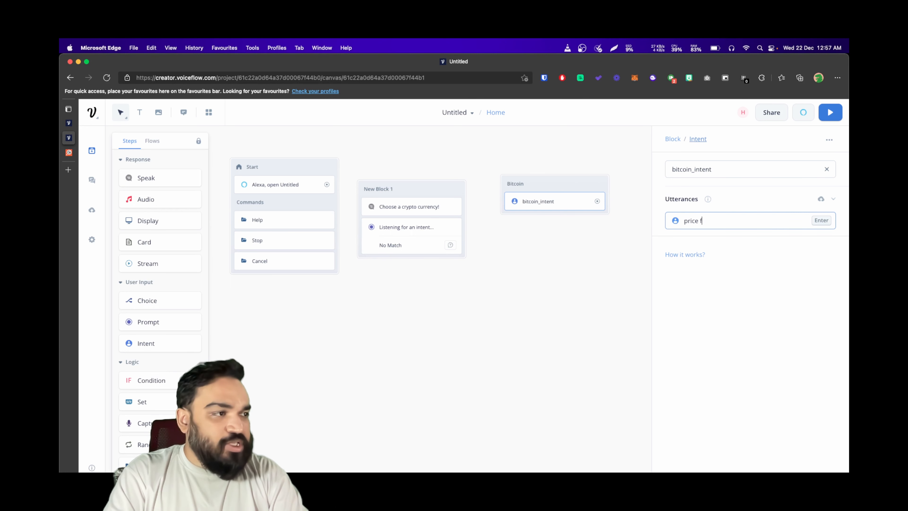
{"action": "type", "text": "or bitcoin"}
{"action": "key", "text": "Return"}
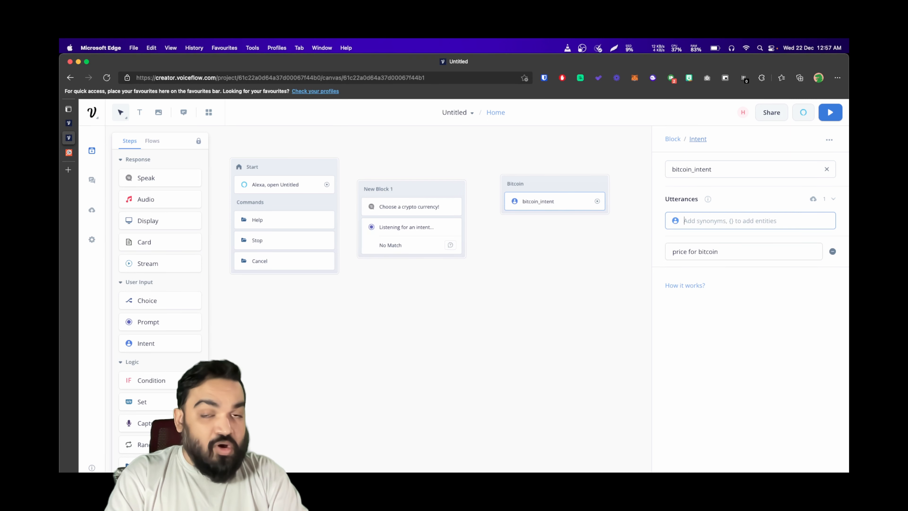
{"action": "type", "text": "bitcoin"}
{"action": "key", "text": "Return"}
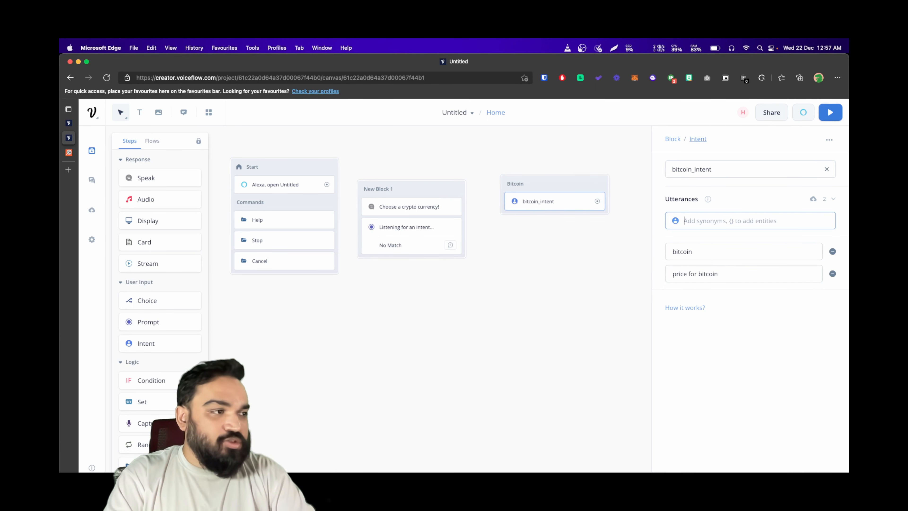
{"action": "type", "text": "I want to know m"}
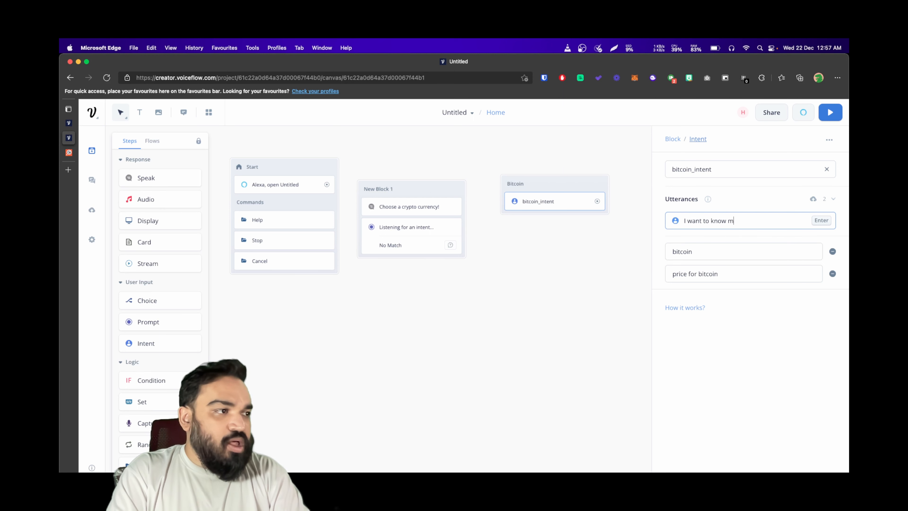
{"action": "key", "text": "BackSpace"}
{"action": "type", "text": "price for bitcoin"}
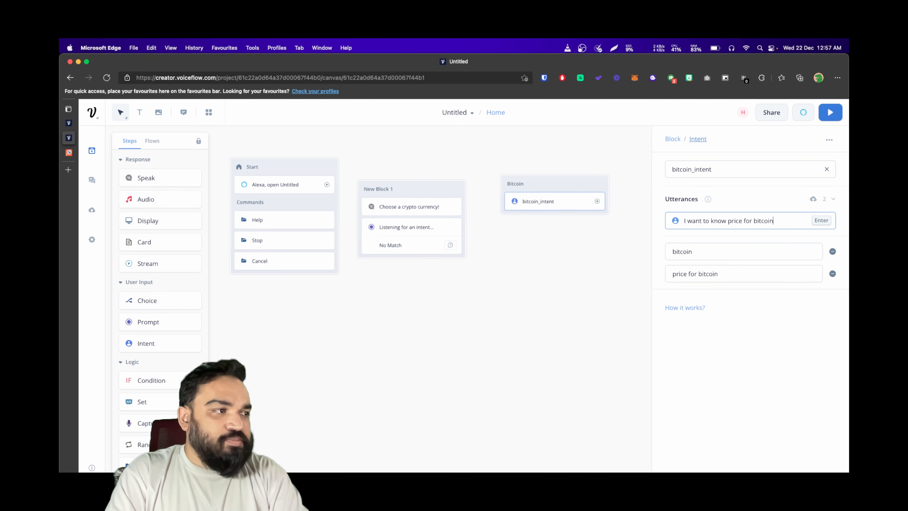
{"action": "key", "text": "Return"}
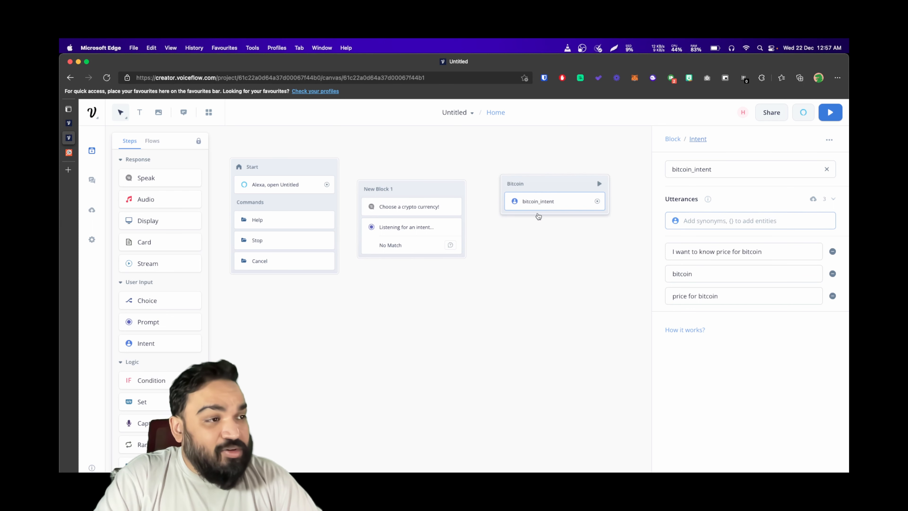
- Add a Speak step below bitcoin_intent in the Bitcoin block saying "Let me get the price of bitcoin for you."
{"action": "left_click_drag", "start_coordinate": [171, 178], "coordinate": [550, 220]}
- Switch to the CoinCap API documentation and copy the example request URL api.coincap.io/v2/rates/bitcoin
{"action": "left_click", "coordinate": [68, 153]}
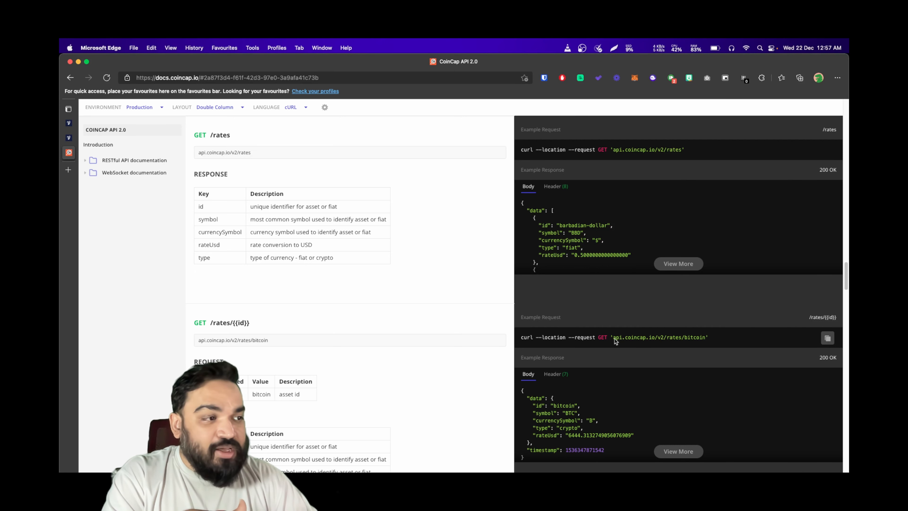
{"action": "left_click_drag", "start_coordinate": [613, 338], "coordinate": [704, 338]}
{"action": "right_click", "coordinate": [704, 338]}
{"action": "left_click", "coordinate": [583, 232]}
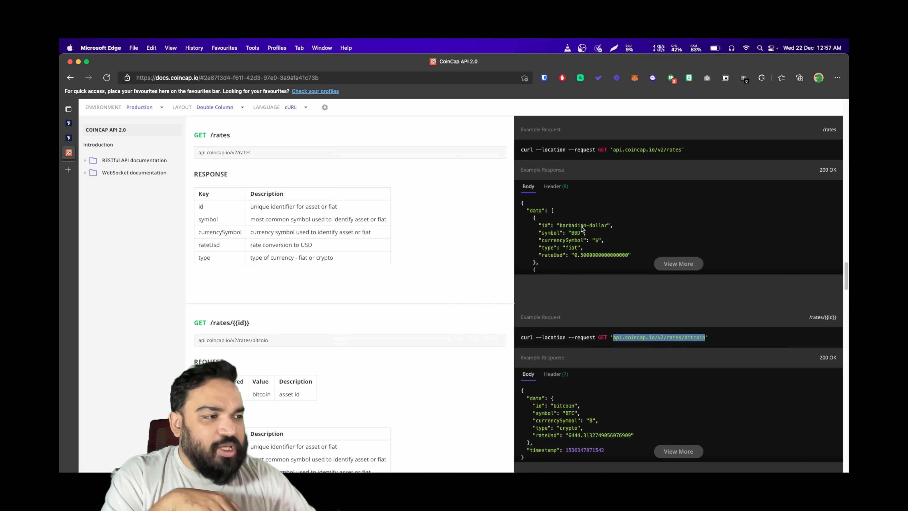
{"action": "right_click", "coordinate": [622, 338]}
{"action": "left_click", "coordinate": [647, 222]}
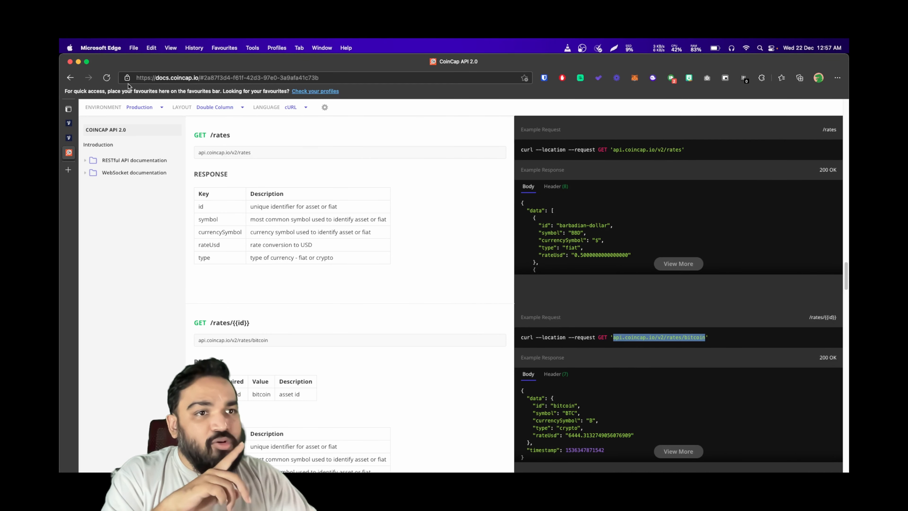
{"action": "left_click", "coordinate": [69, 138]}
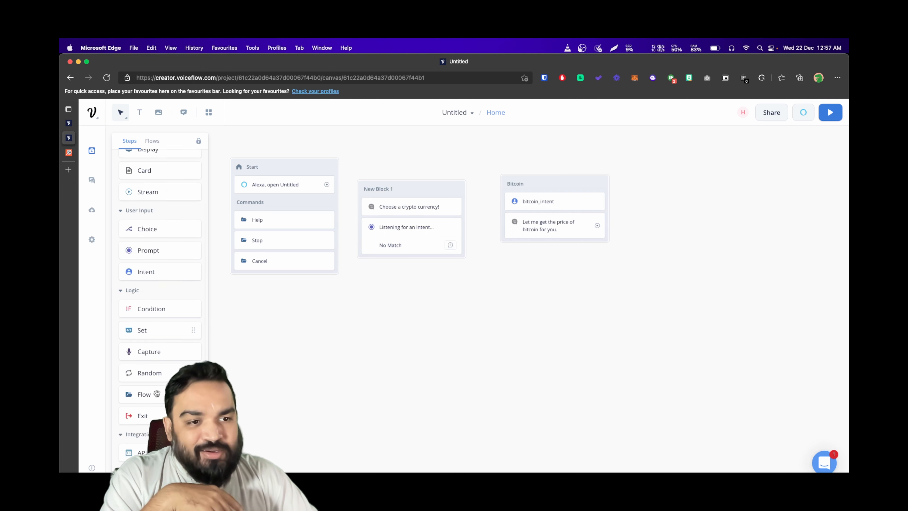
{"action": "scroll", "coordinate": [156, 393], "scroll_direction": "down", "scroll_amount": 2}
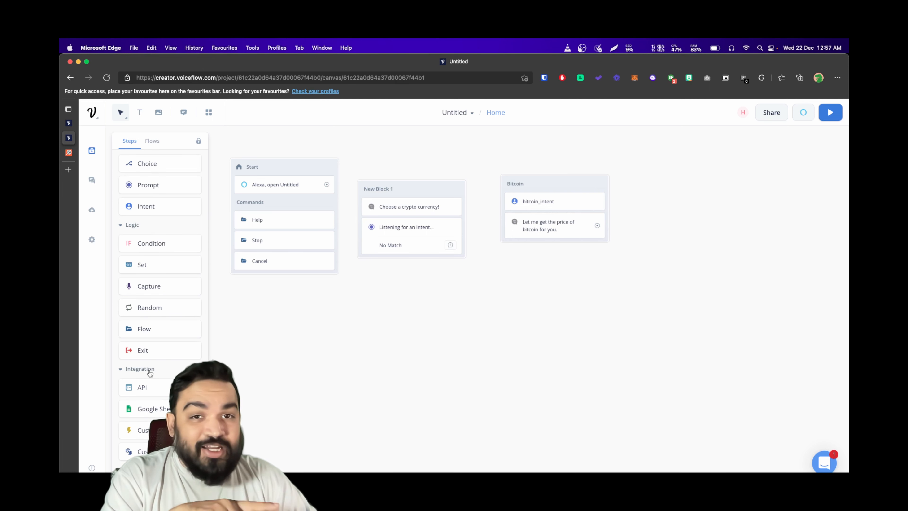
{"action": "left_click_drag", "start_coordinate": [148, 388], "coordinate": [551, 244]}
{"action": "left_click", "coordinate": [774, 182]}
{"action": "key", "text": "super+v"}
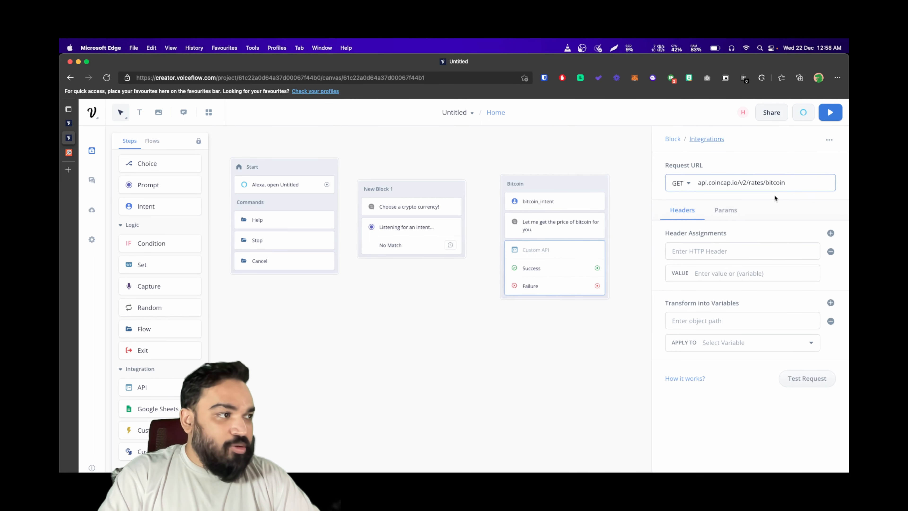
{"action": "left_click", "coordinate": [699, 183]}
{"action": "type", "text": "https:"}
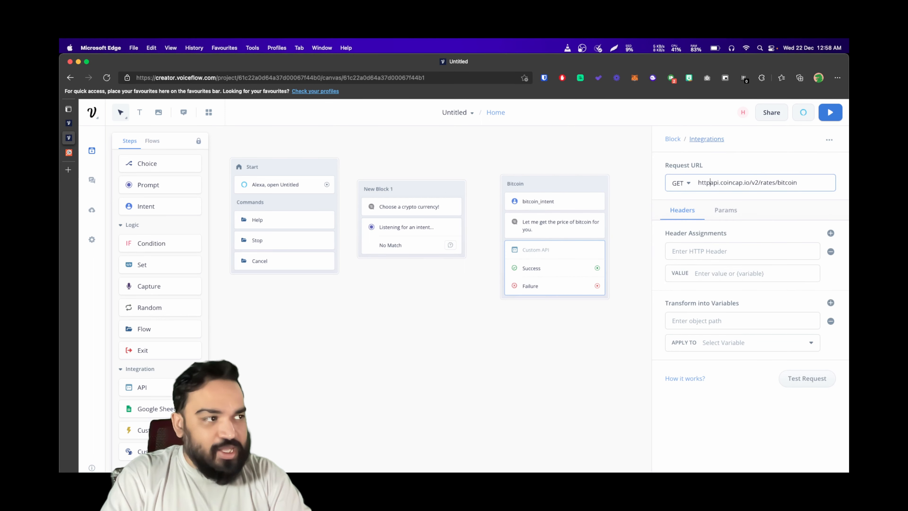
{"action": "type", "text": "//"}
{"action": "left_click", "coordinate": [800, 207]}
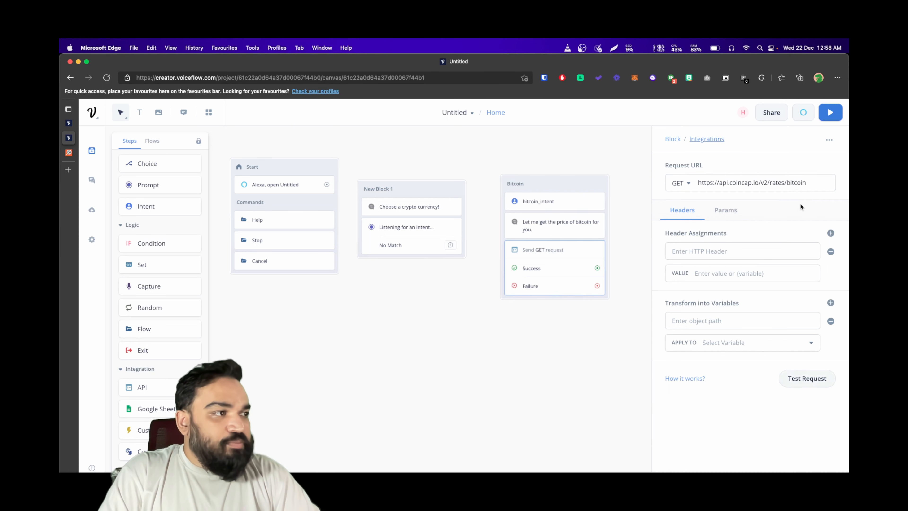
- Assign the API request a Content-Type header with the value application/json
{"action": "left_click", "coordinate": [770, 250]}
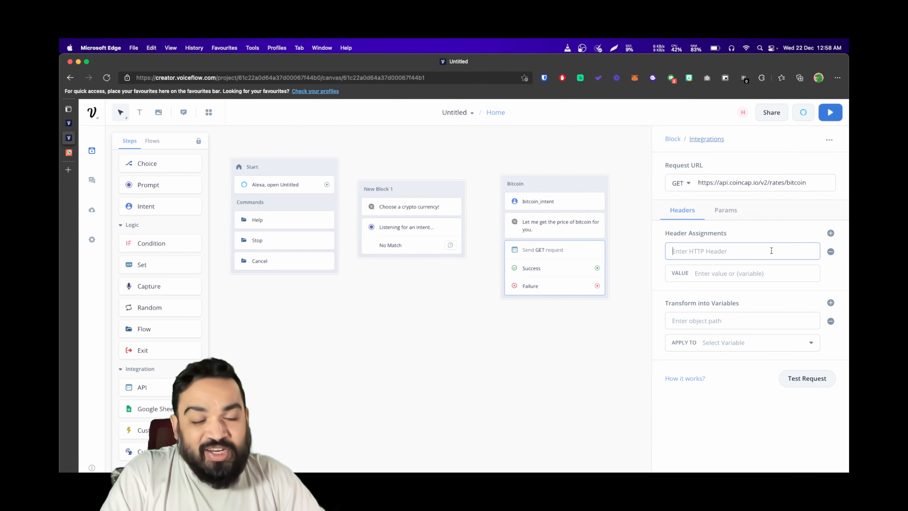
{"action": "type", "text": "Contnt"}
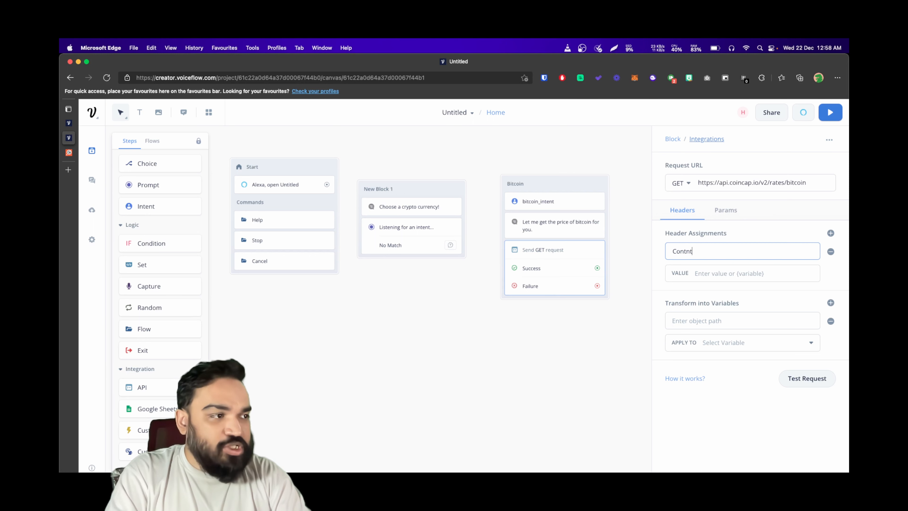
{"action": "key", "text": "BackSpace"}
{"action": "key", "text": "BackSpace"}
{"action": "type", "text": "ent-T"}
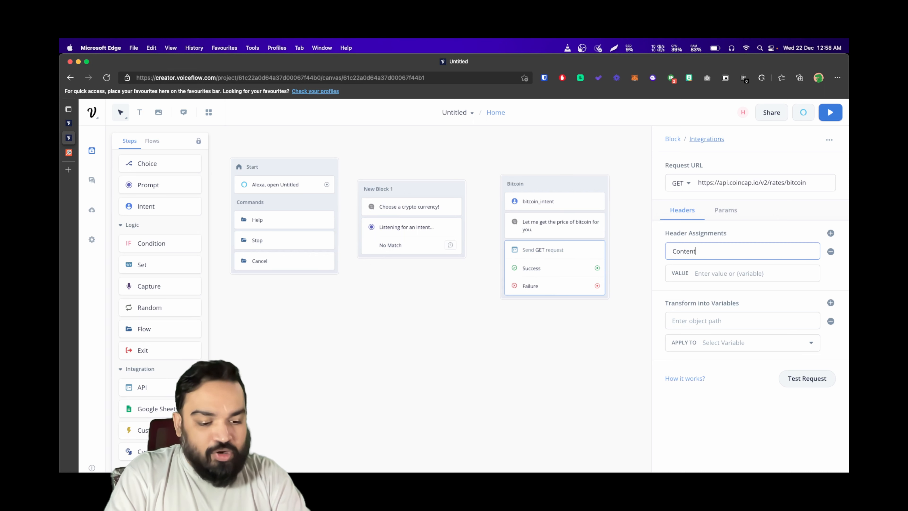
{"action": "type", "text": "ype"}
{"action": "key", "text": "Tab"}
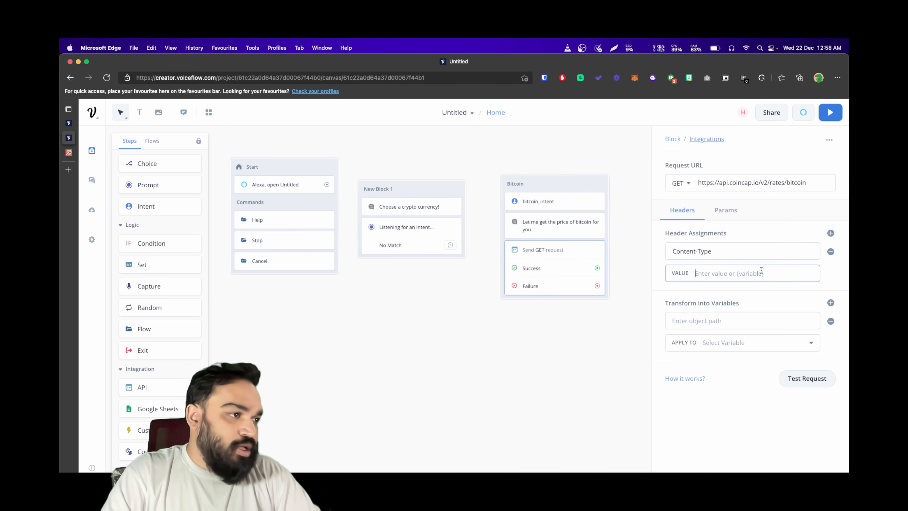
{"action": "type", "text": "application/json"}
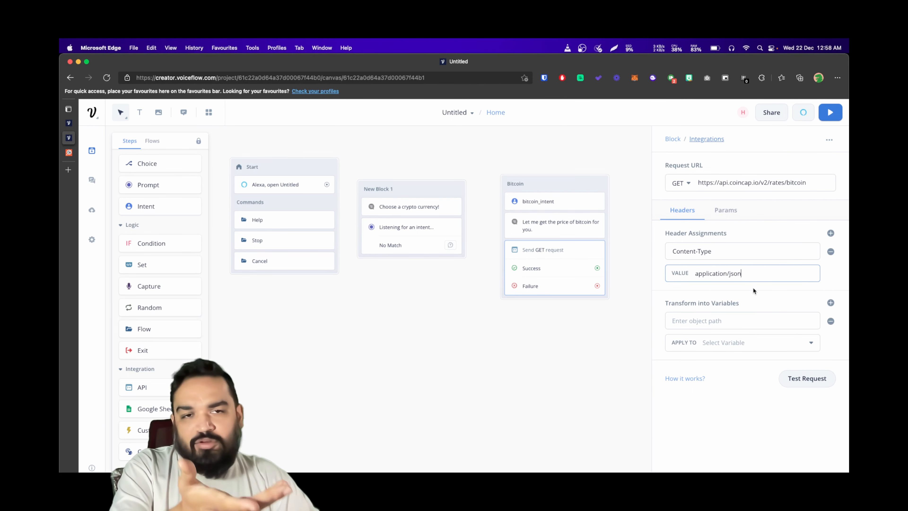
- Test the bitcoin rates API request and send it again to inspect the formatted response
{"action": "left_click", "coordinate": [746, 322]}
{"action": "left_click", "coordinate": [788, 374]}
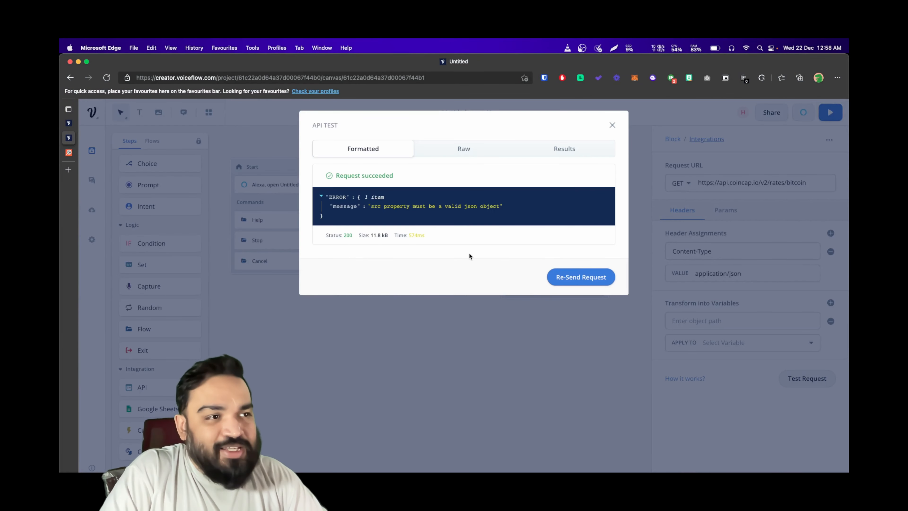
{"action": "left_click", "coordinate": [600, 281]}
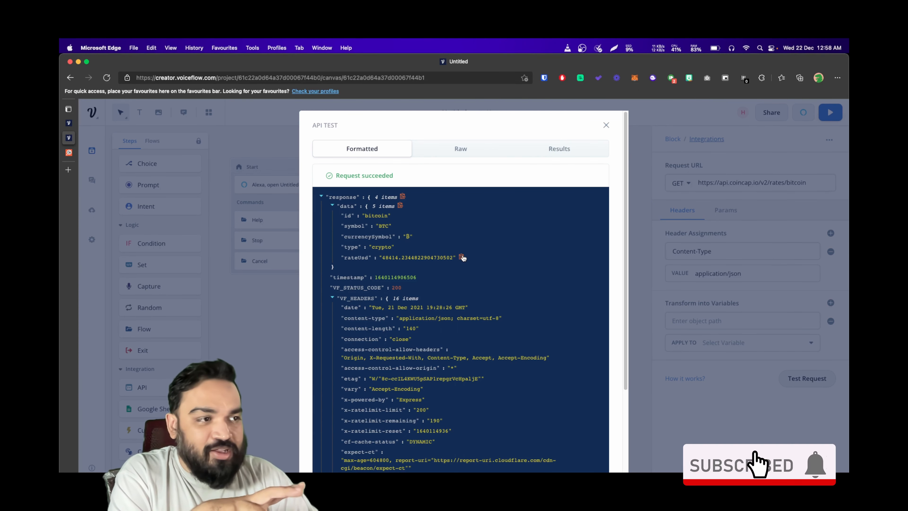
- Map the API response path response.data.rateUsd to a new variable named bitcoin_price
{"action": "left_click", "coordinate": [733, 320]}
{"action": "key", "text": "super+v"}
{"action": "left_click", "coordinate": [726, 340]}
{"action": "type", "text": "bitcoin_price"}
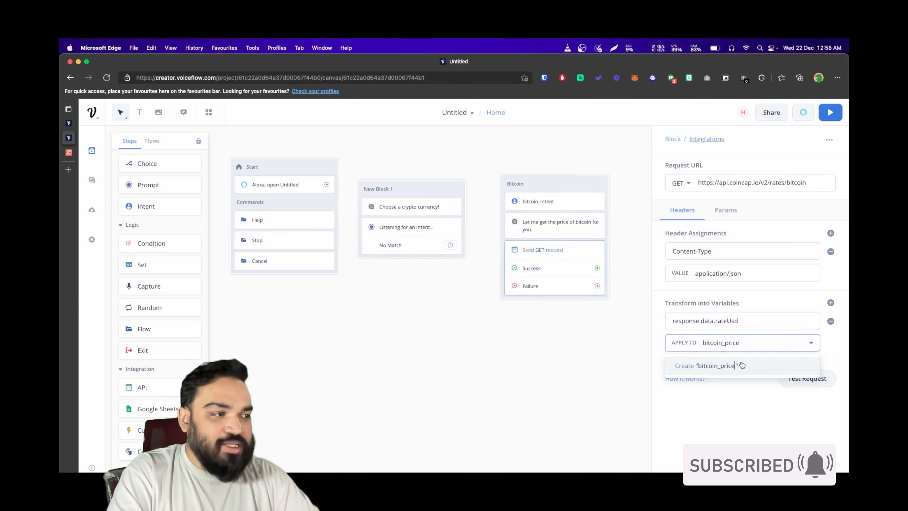
{"action": "left_click", "coordinate": [692, 365]}
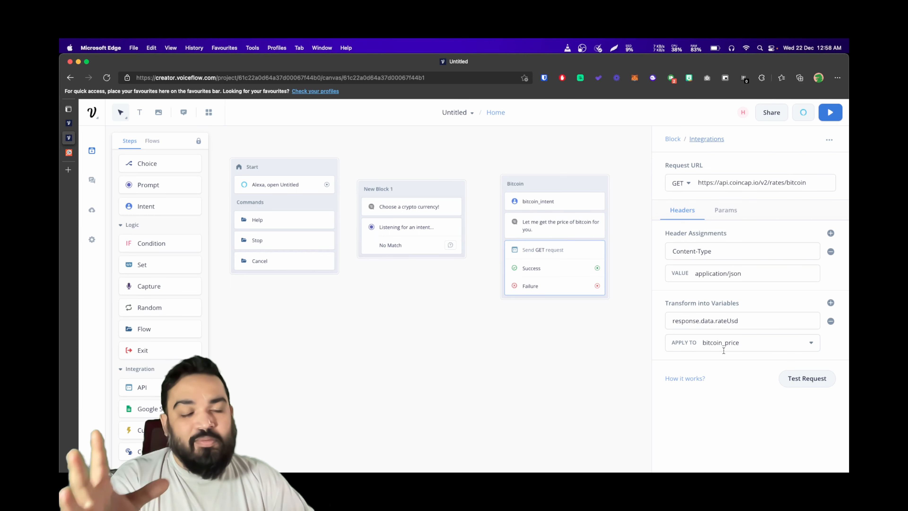
{"action": "left_click", "coordinate": [549, 381]}
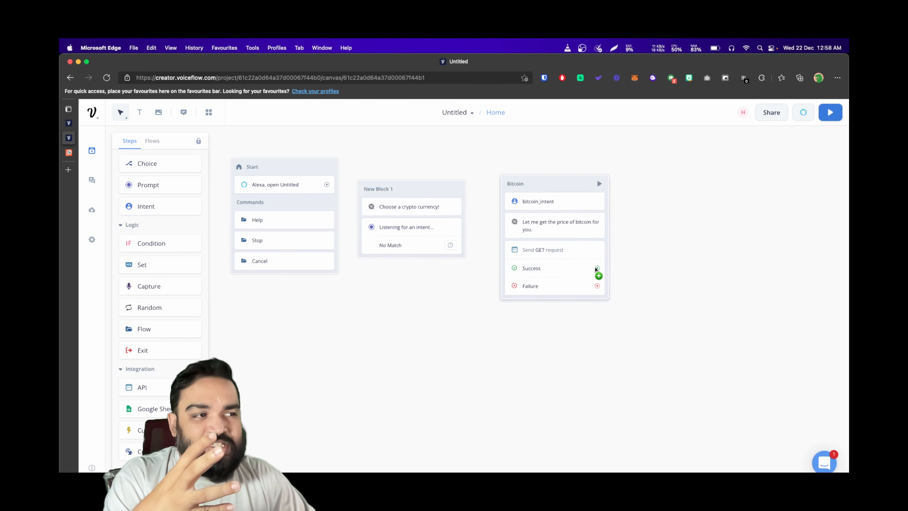
- Add a Speak step as a new block below the Bitcoin block and link the API request's Success output to it
{"action": "scroll", "coordinate": [211, 223], "scroll_direction": "up", "scroll_amount": 5}
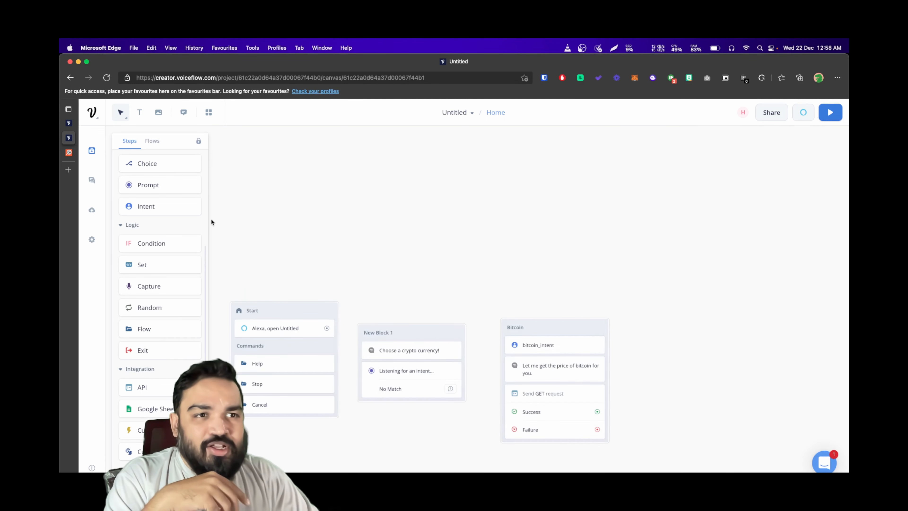
{"action": "scroll", "coordinate": [176, 223], "scroll_direction": "up", "scroll_amount": 2}
{"action": "scroll", "coordinate": [176, 224], "scroll_direction": "up", "scroll_amount": 2}
{"action": "left_click_drag", "start_coordinate": [163, 162], "coordinate": [543, 376]}
{"action": "left_click_drag", "start_coordinate": [585, 329], "coordinate": [496, 420]}
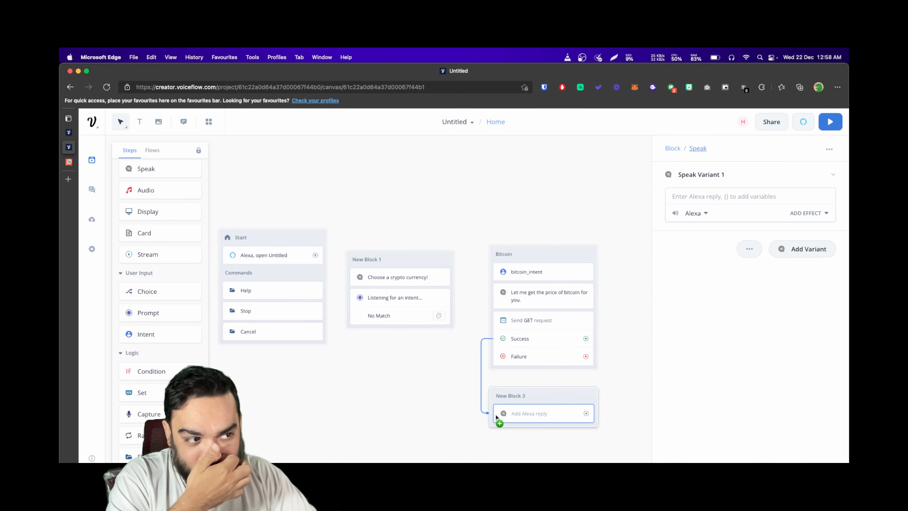
- Set the new Speak step's Alexa reply to "The price for bitcoin is {bitcoin_price}"
{"action": "left_click", "coordinate": [706, 193]}
{"action": "type", "text": "The pr"}
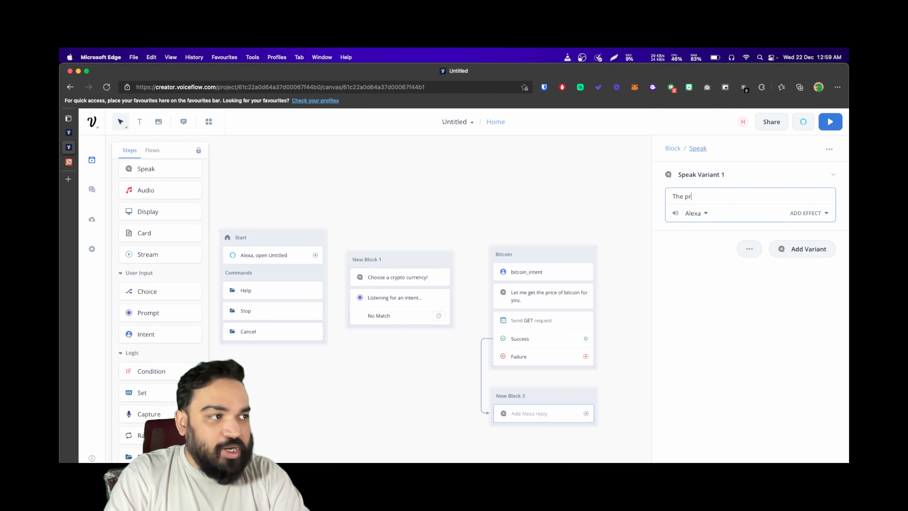
{"action": "type", "text": "ice for bitcoin is "}
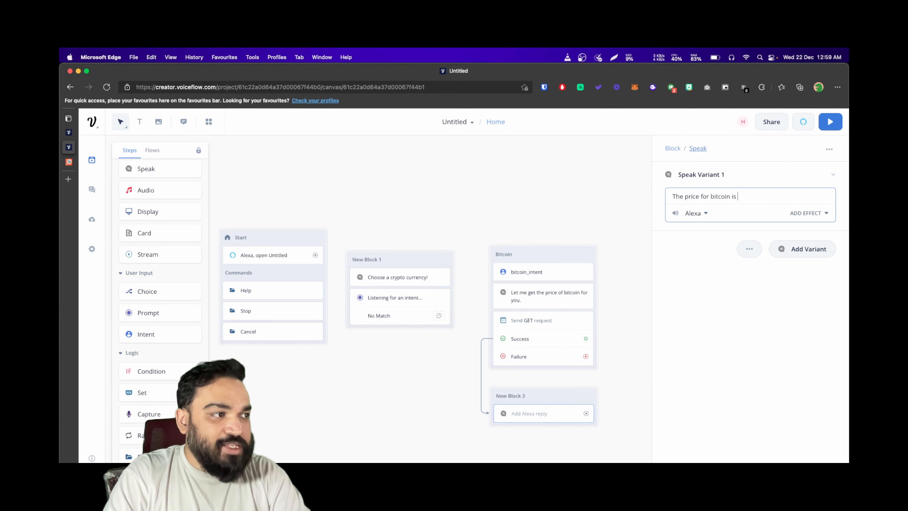
{"action": "type", "text": "{bitcoin_price}"}
{"action": "key", "text": "Return"}
{"action": "left_click", "coordinate": [626, 352]}
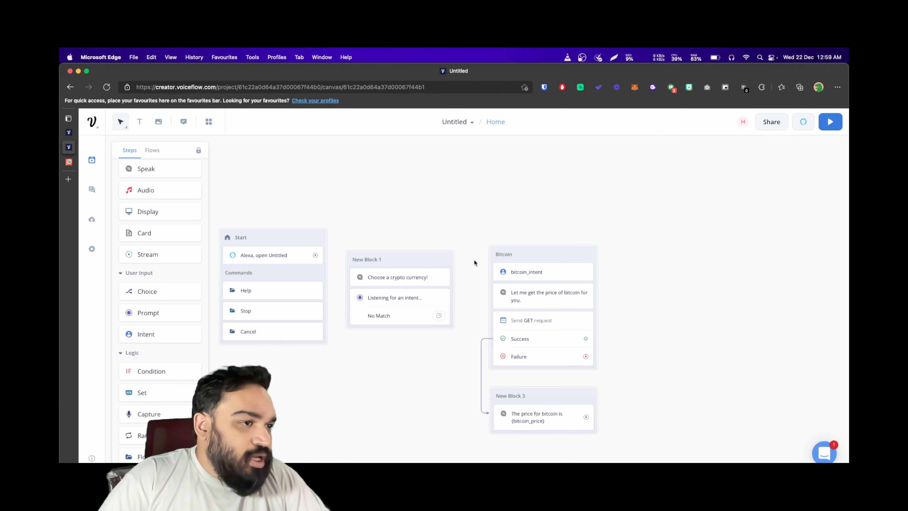
- Duplicate the Bitcoin block together with its price reply block and arrange the copies beside the originals
{"action": "left_click_drag", "start_coordinate": [475, 227], "coordinate": [613, 440]}
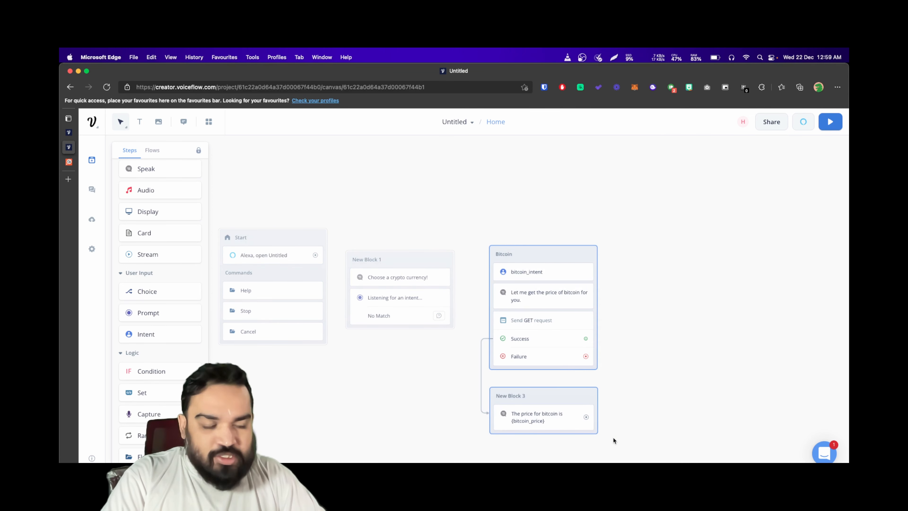
{"action": "key", "text": "super+c"}
{"action": "key", "text": "super+v"}
{"action": "left_click_drag", "start_coordinate": [644, 369], "coordinate": [668, 261]}
{"action": "scroll", "coordinate": [712, 267], "scroll_direction": "down", "scroll_amount": 2}
{"action": "scroll", "coordinate": [712, 267], "scroll_direction": "down", "scroll_amount": 2}
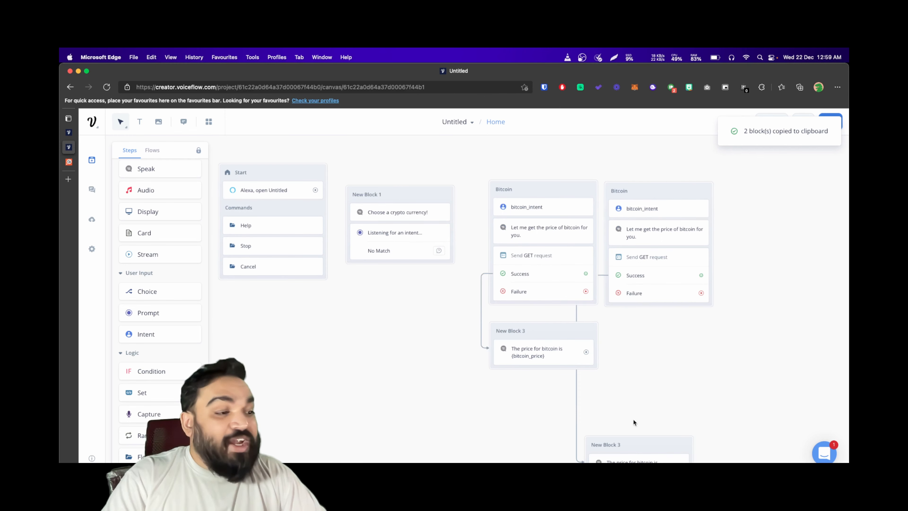
{"action": "left_click_drag", "start_coordinate": [628, 442], "coordinate": [652, 319]}
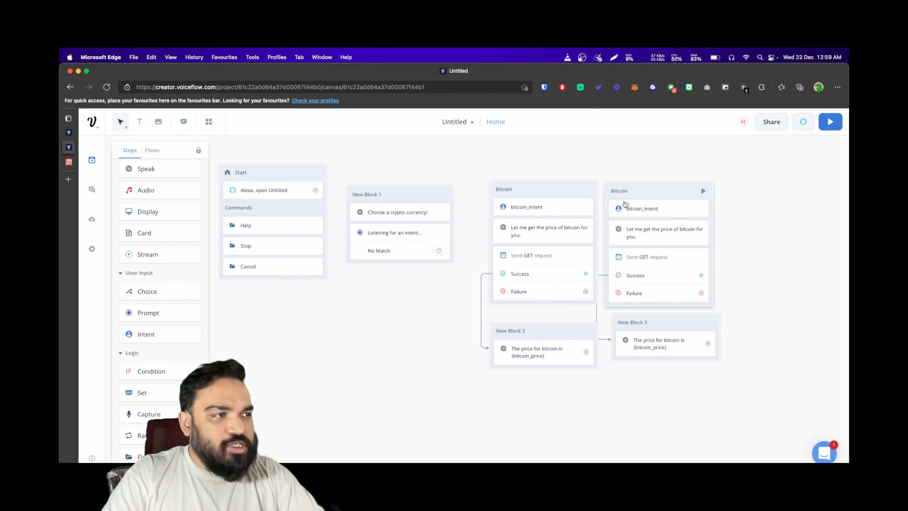
- Rename the copied Bitcoin block to Ethereum
{"action": "double_click", "coordinate": [619, 190]}
{"action": "type", "text": "Ethere"}
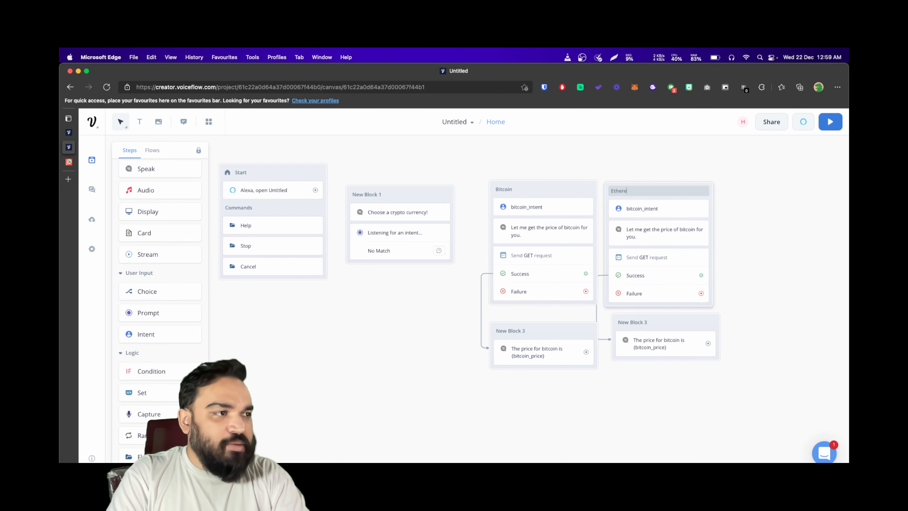
{"action": "type", "text": "um"}
- Replace bitcoin_intent in the Ethereum block with a new intent named ethereum_intent
{"action": "left_click", "coordinate": [637, 208]}
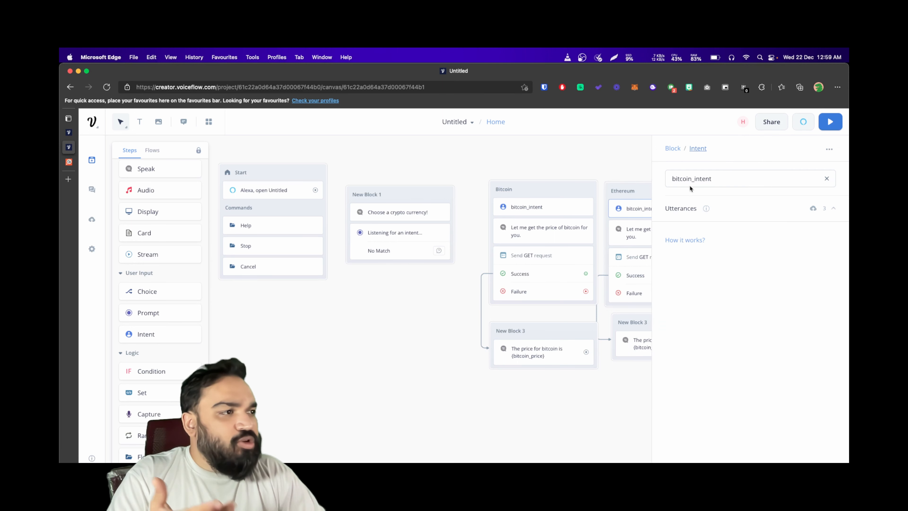
{"action": "left_click", "coordinate": [827, 179]}
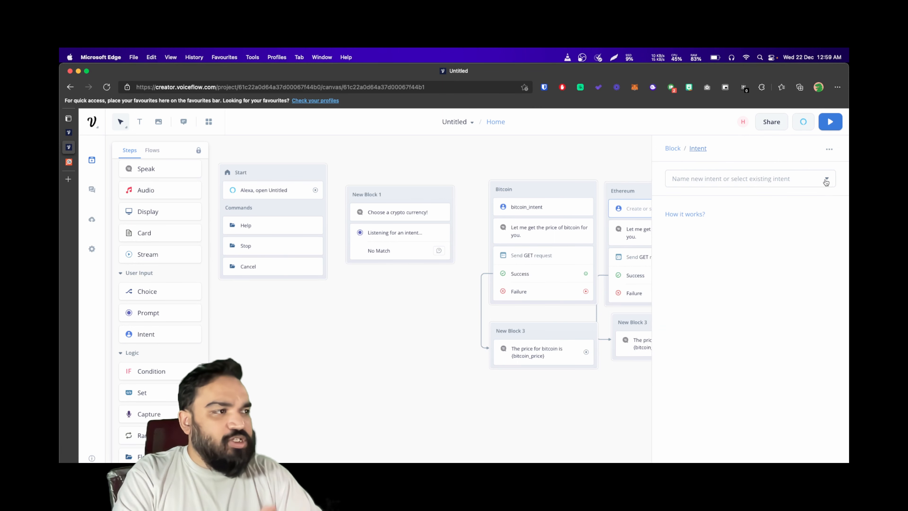
{"action": "left_click", "coordinate": [825, 178]}
{"action": "type", "text": "etherum"}
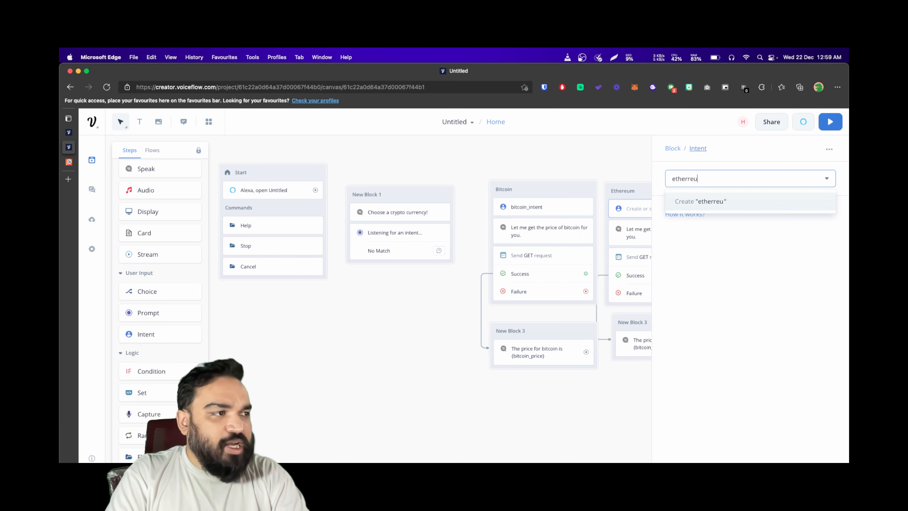
{"action": "key", "text": "BackSpace"}
{"action": "key", "text": "BackSpace"}
{"action": "type", "text": "eum"}
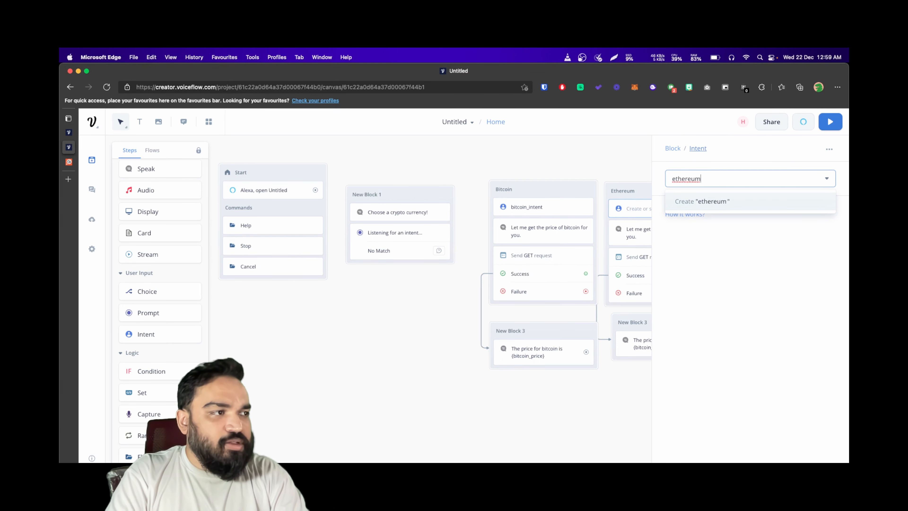
{"action": "type", "text": "_intent"}
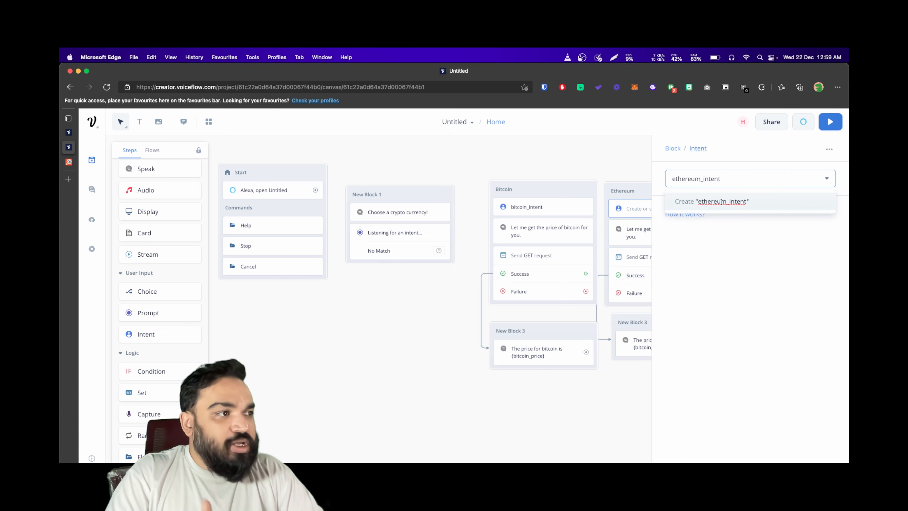
{"action": "left_click", "coordinate": [681, 206]}
- Add the utterances "ethereum" and "price for ethereum" to ethereum_intent
{"action": "left_click", "coordinate": [701, 230]}
{"action": "type", "text": "ethereu"}
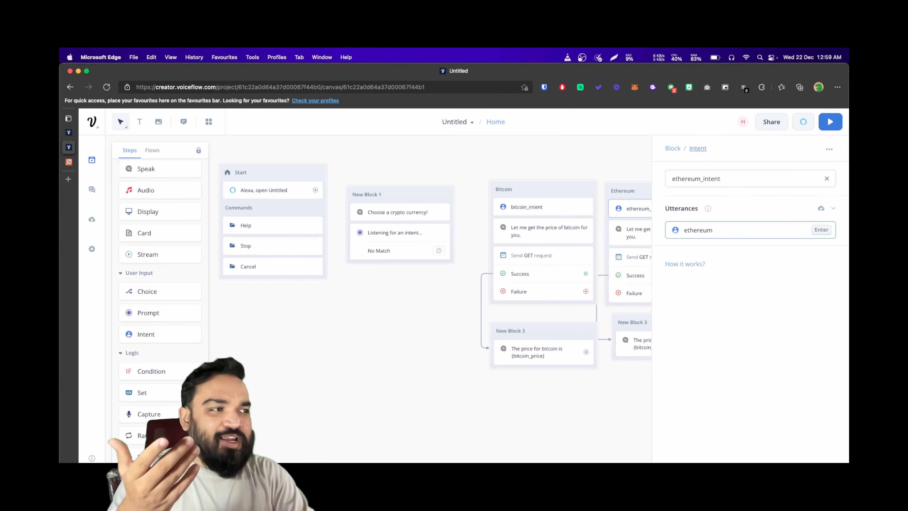
{"action": "type", "text": "m"}
{"action": "key", "text": "Return"}
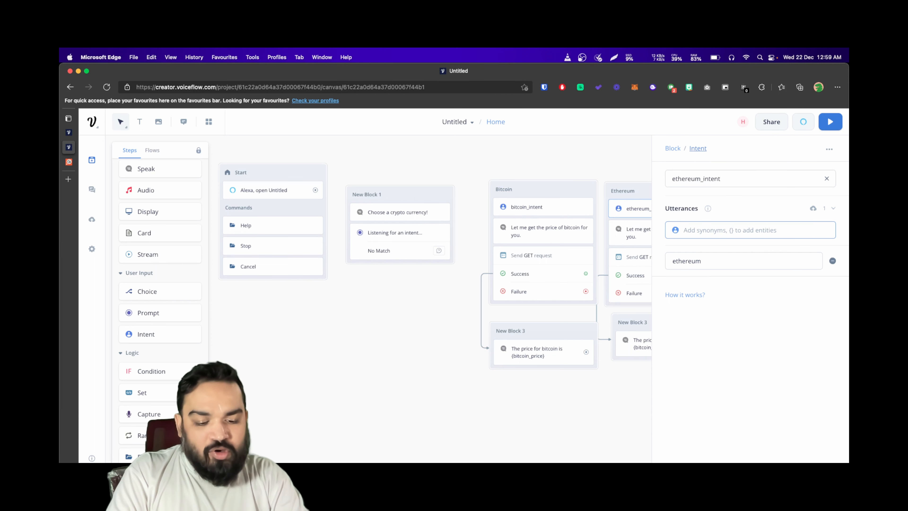
{"action": "type", "text": "price for ether"}
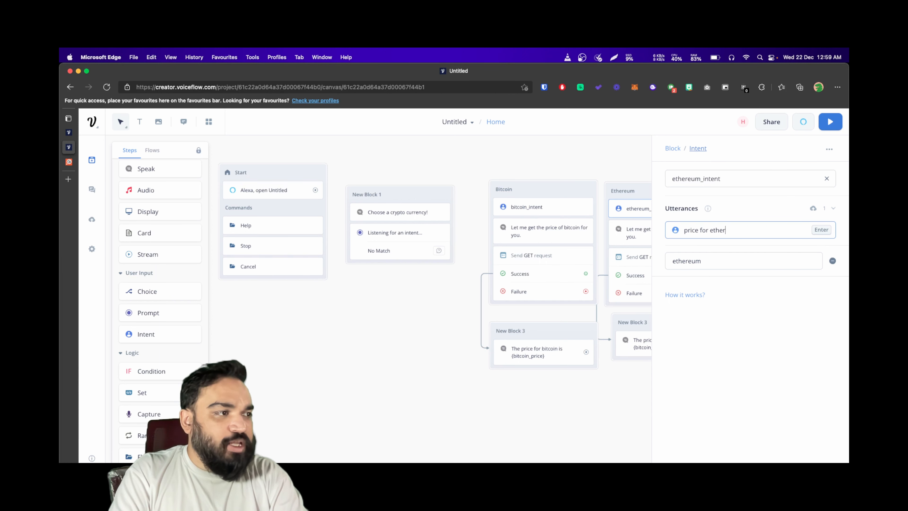
{"action": "type", "text": "eum"}
{"action": "key", "text": "Return"}
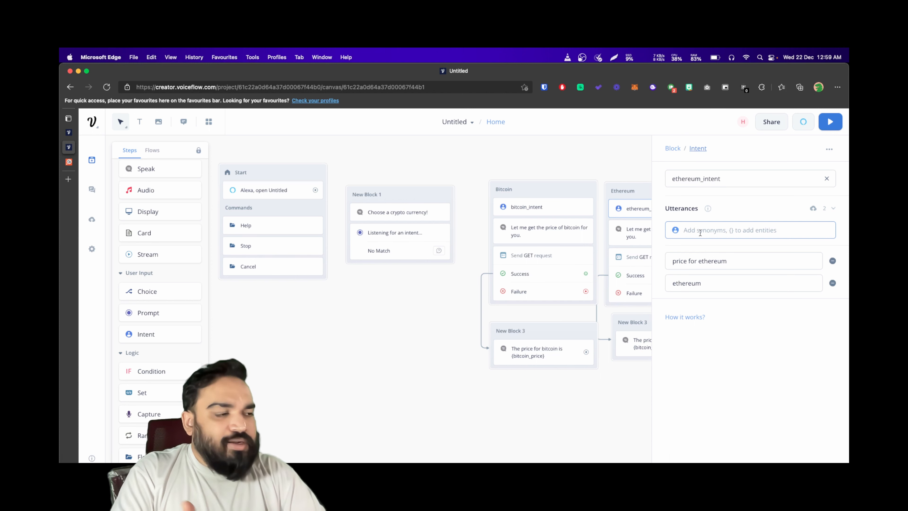
- Change the Ethereum block's Speak text to "Let me get the price of ethereum for you."
{"action": "left_click", "coordinate": [635, 235]}
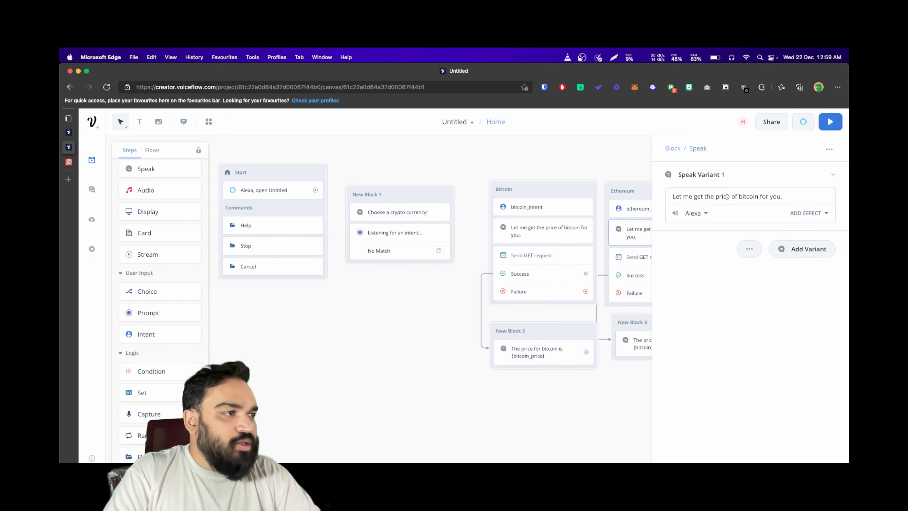
{"action": "double_click", "coordinate": [747, 196]}
{"action": "key", "text": "BackSpace"}
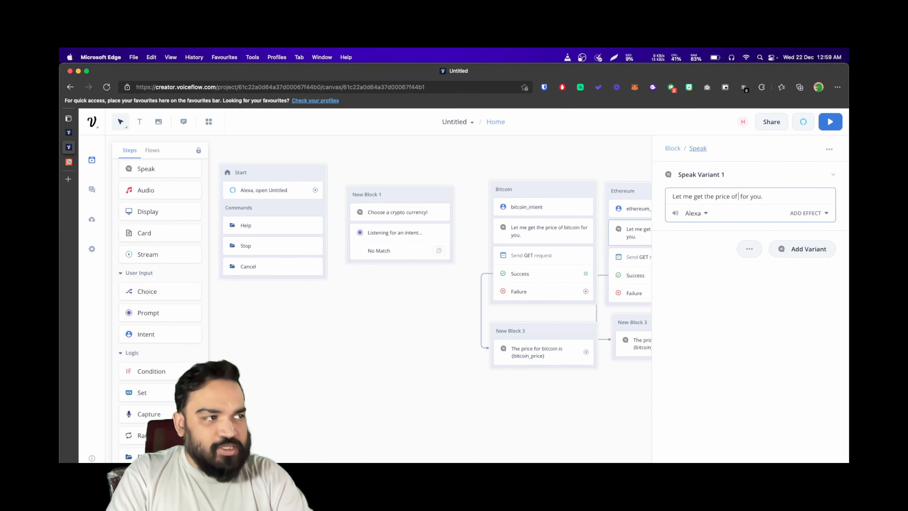
{"action": "type", "text": "ethereum"}
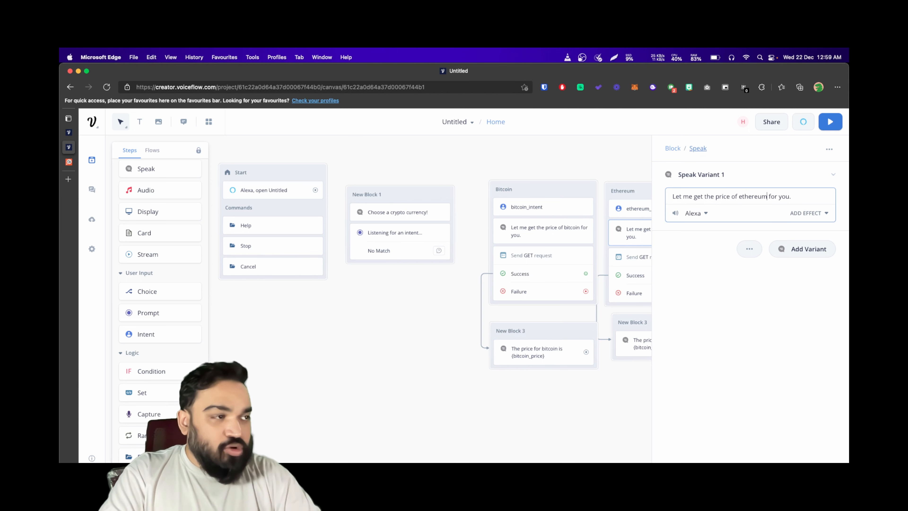
{"action": "left_click", "coordinate": [783, 300]}
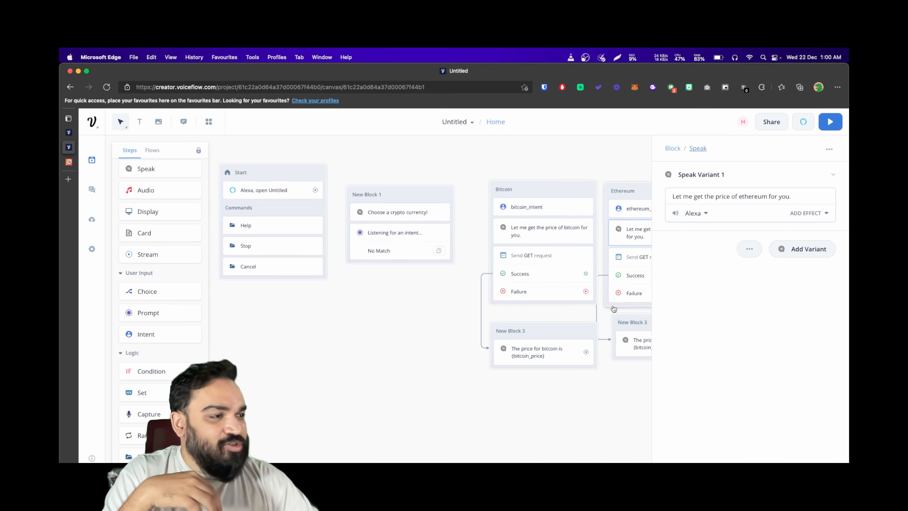
{"action": "left_click", "coordinate": [607, 315]}
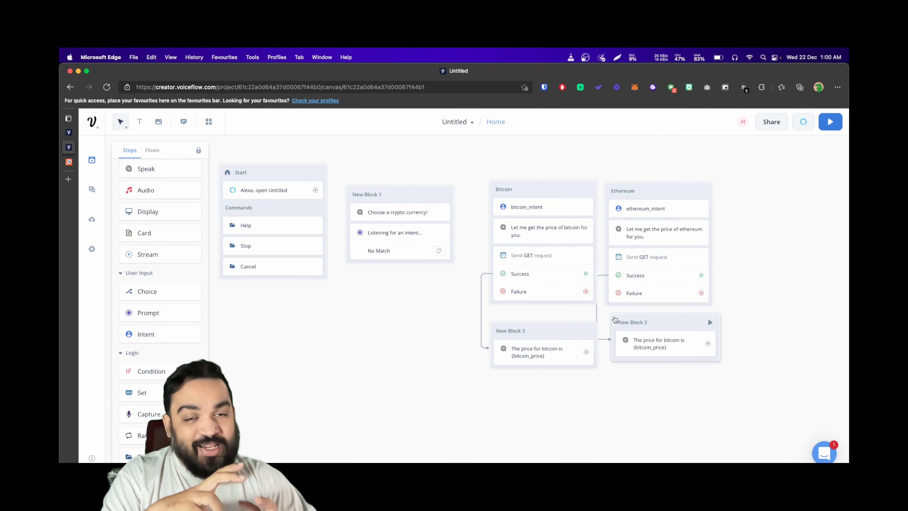
- Change the copied price reply to "The price for ethereum is {ethereum_price}", creating the ethereum_price variable
{"action": "scroll", "coordinate": [615, 318], "scroll_direction": "right", "scroll_amount": 1}
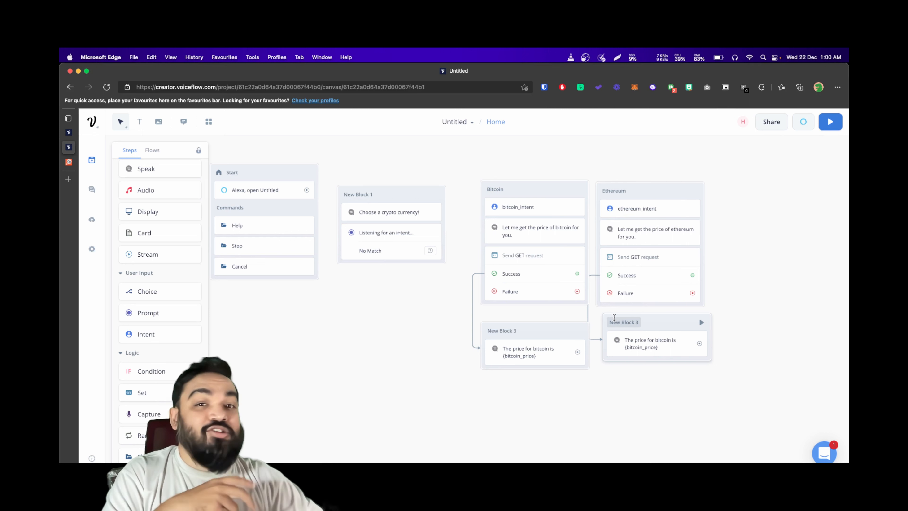
{"action": "left_click", "coordinate": [653, 345]}
{"action": "left_click_drag", "start_coordinate": [710, 196], "coordinate": [780, 197]}
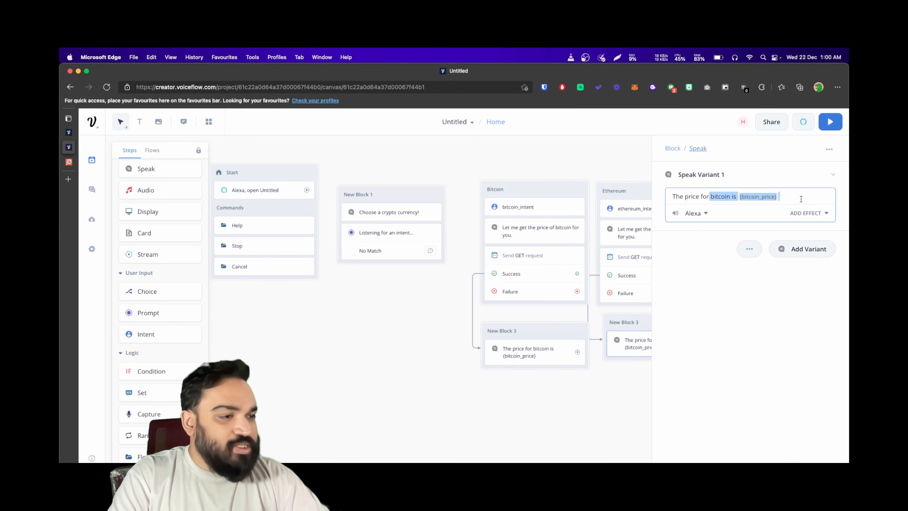
{"action": "type", "text": "ethereum is "}
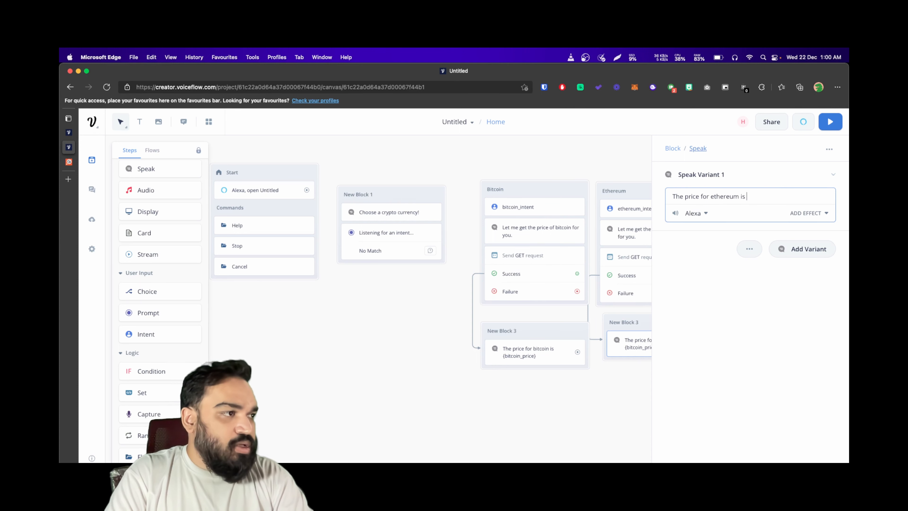
{"action": "type", "text": "{ethereum_price"}
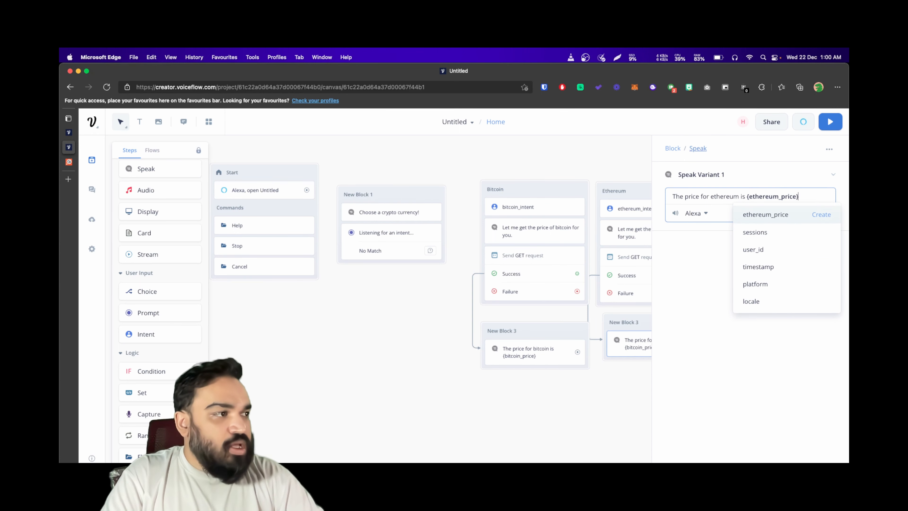
{"action": "left_click", "coordinate": [819, 214]}
{"action": "left_click", "coordinate": [631, 257]}
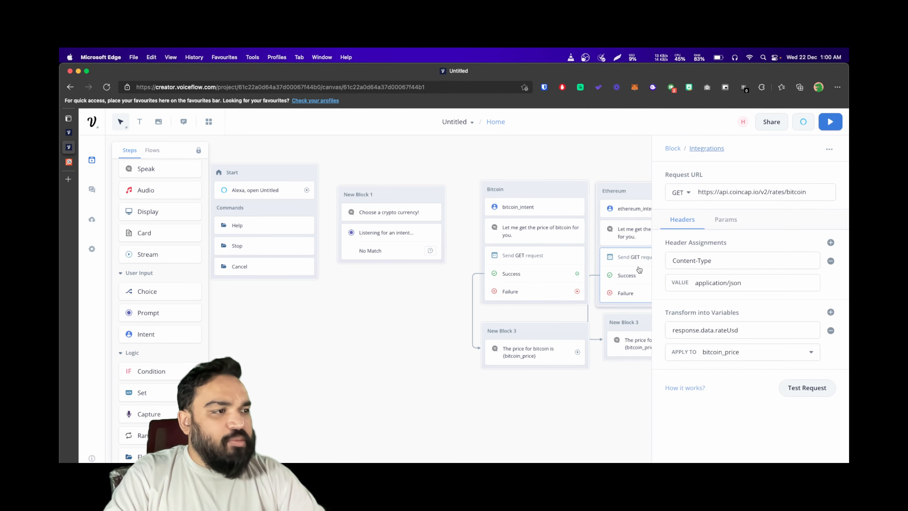
{"action": "left_click", "coordinate": [789, 191]}
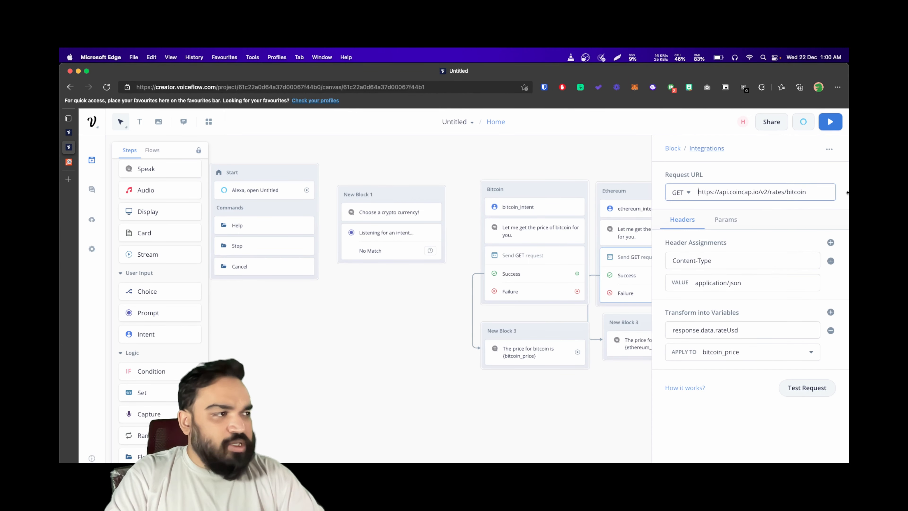
{"action": "double_click", "coordinate": [786, 192]}
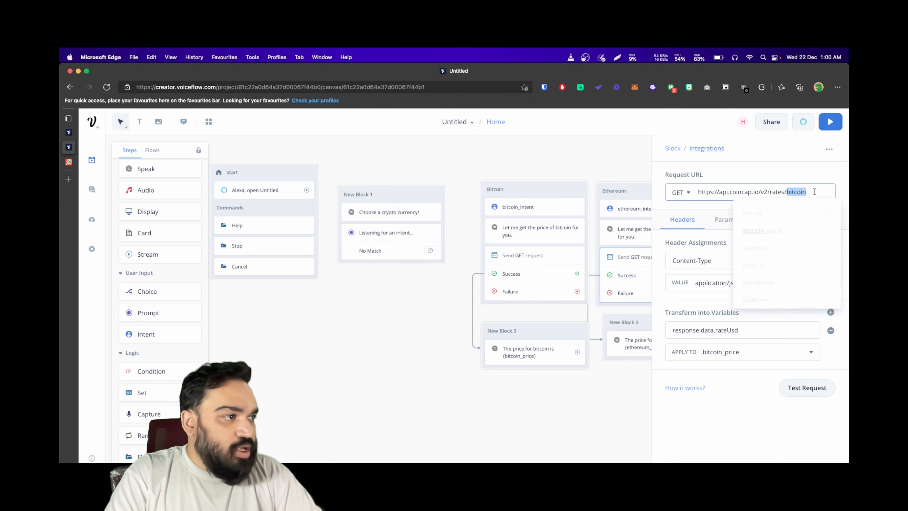
{"action": "type", "text": "ethereum"}
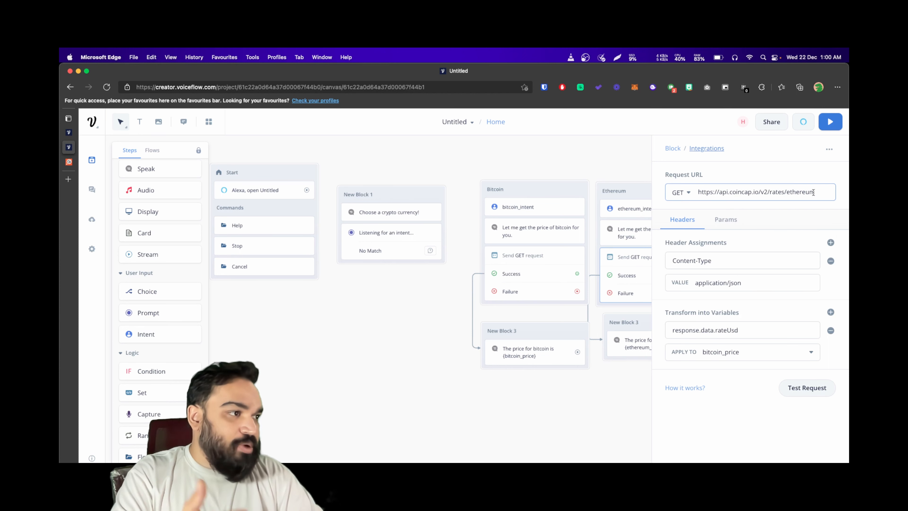
{"action": "left_click", "coordinate": [783, 218]}
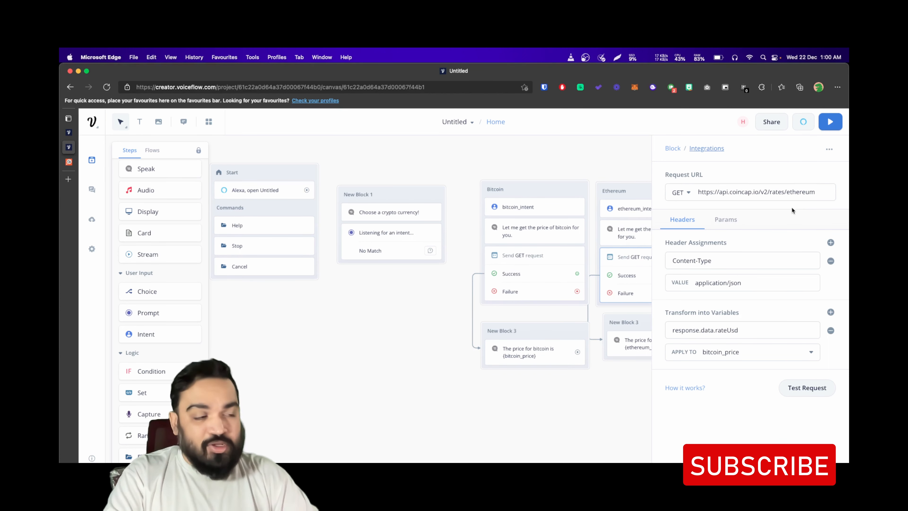
- Apply response.data.rateUsd to the ethereum_price variable in the Ethereum block's API request
{"action": "left_click", "coordinate": [768, 356]}
{"action": "left_click_drag", "start_coordinate": [768, 356], "coordinate": [647, 353]}
{"action": "double_click", "coordinate": [731, 353]}
{"action": "type", "text": "e"}
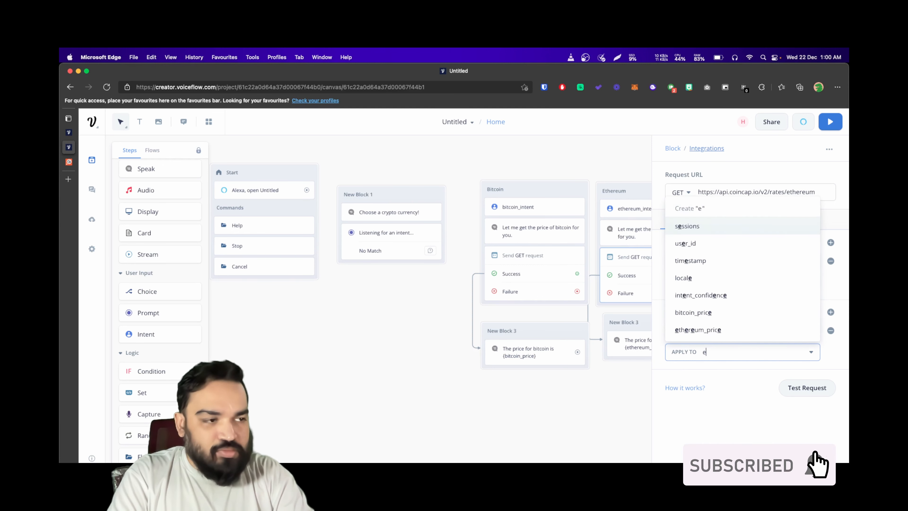
{"action": "type", "text": "there"}
{"action": "left_click", "coordinate": [727, 393]}
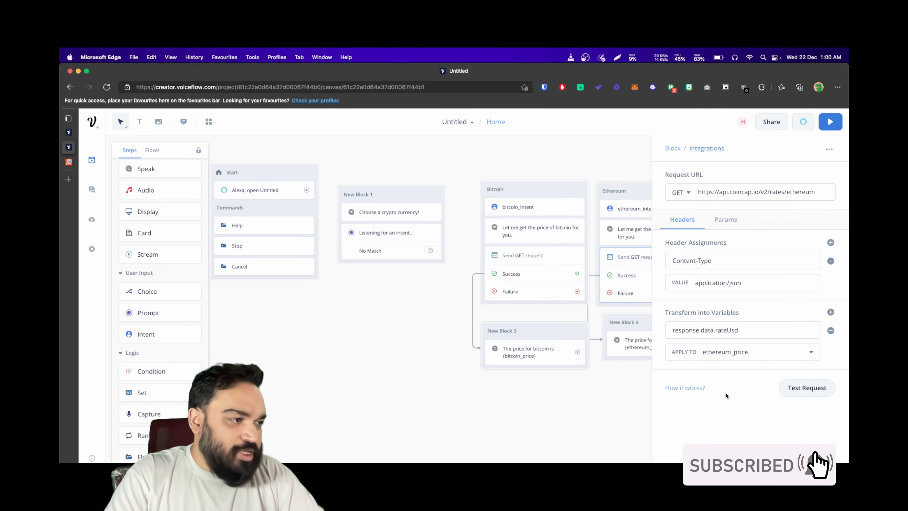
{"action": "left_click", "coordinate": [757, 335]}
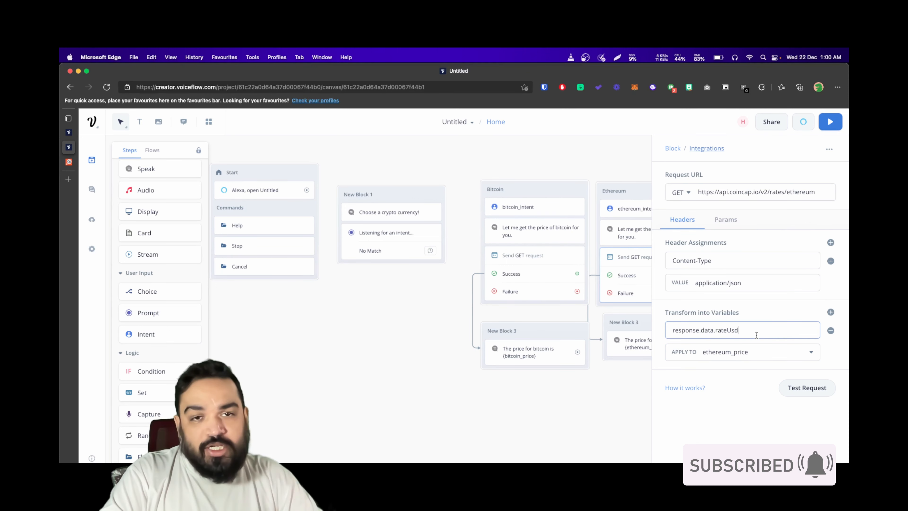
{"action": "left_click_drag", "start_coordinate": [756, 335], "coordinate": [676, 332]}
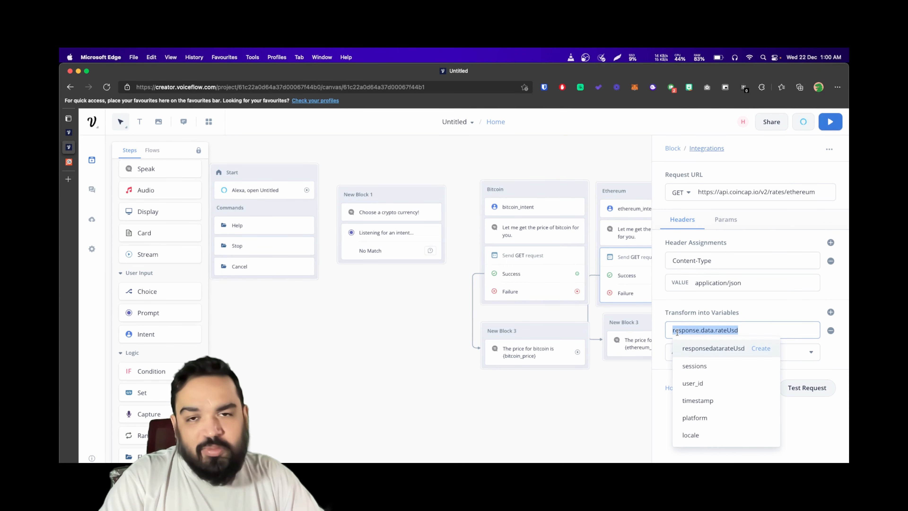
{"action": "left_click", "coordinate": [796, 444]}
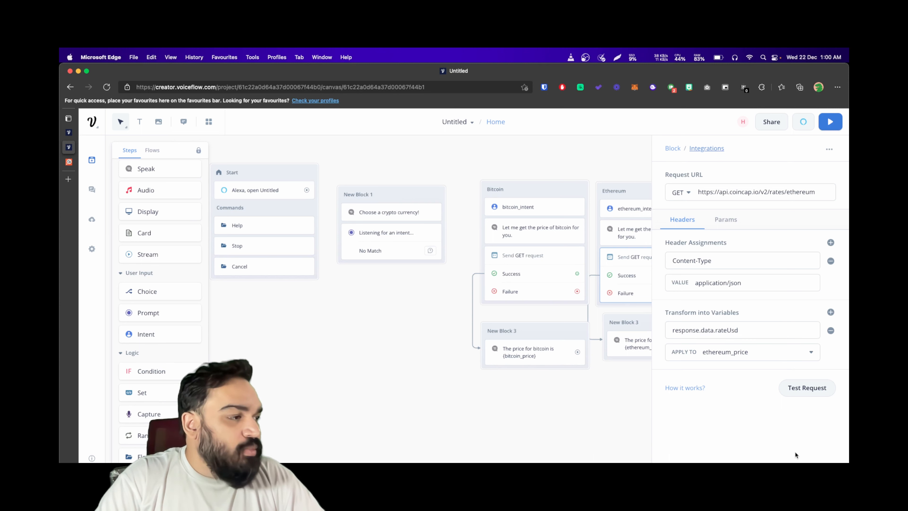
{"action": "left_click", "coordinate": [628, 399]}
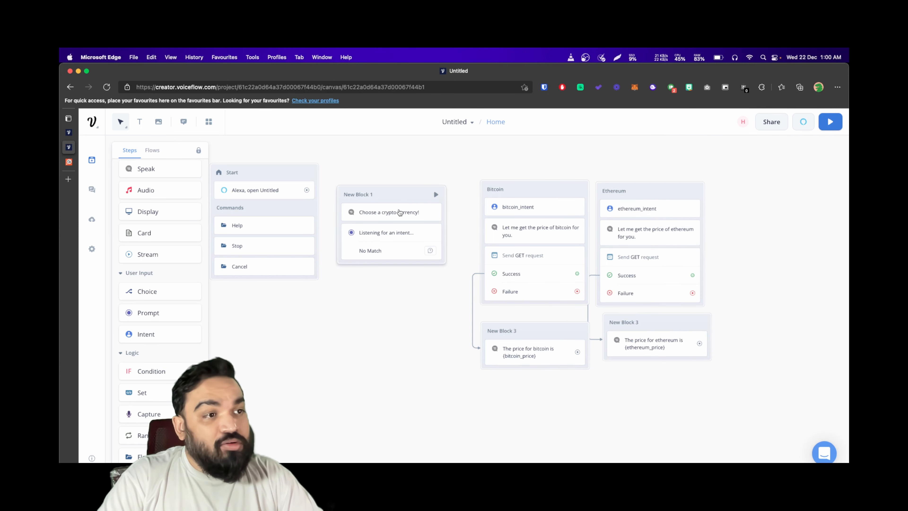
- Connect the Start block to the "Choose a crypto currency!" block and test the prototype with the reply "Bitcoin"
{"action": "left_click_drag", "start_coordinate": [307, 190], "coordinate": [358, 211]}
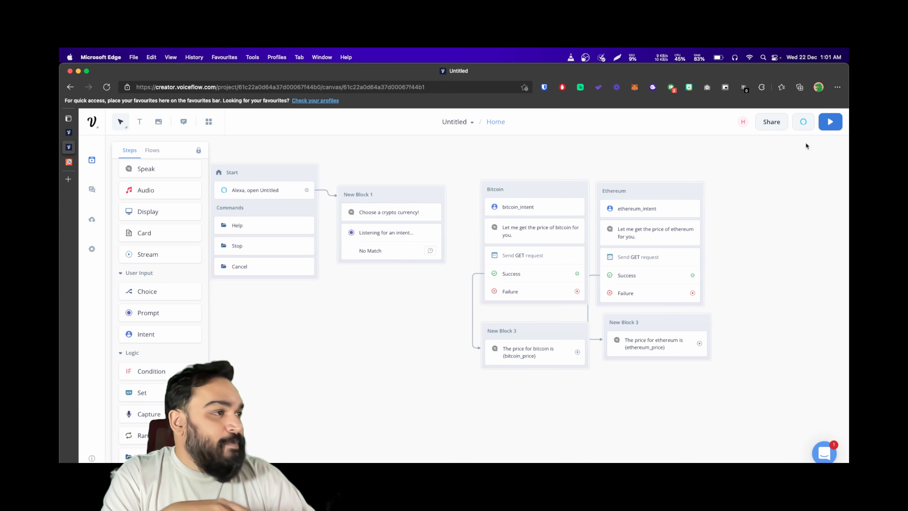
{"action": "left_click", "coordinate": [833, 129]}
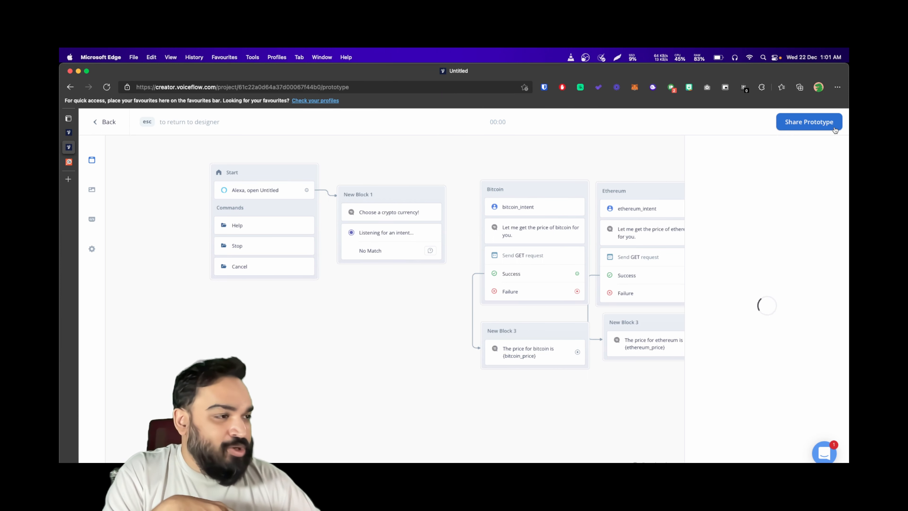
{"action": "left_click", "coordinate": [767, 409]}
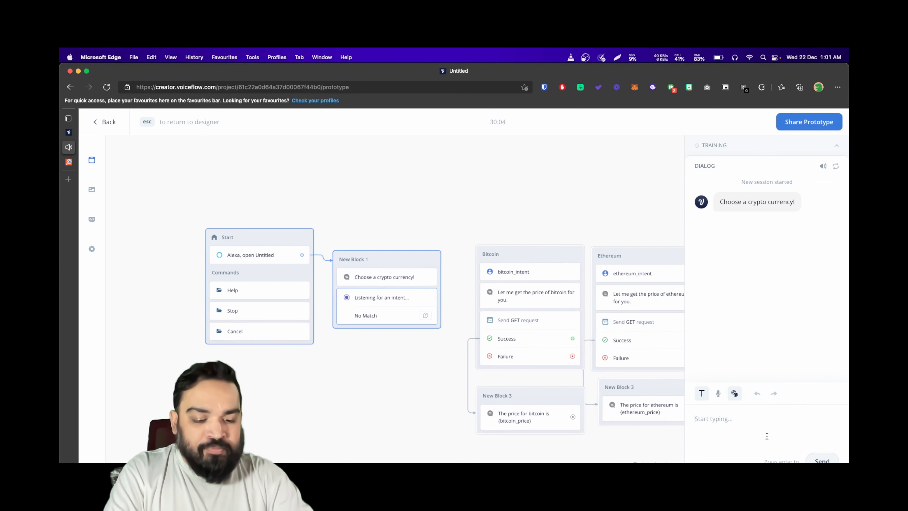
{"action": "type", "text": "Bitcoin"}
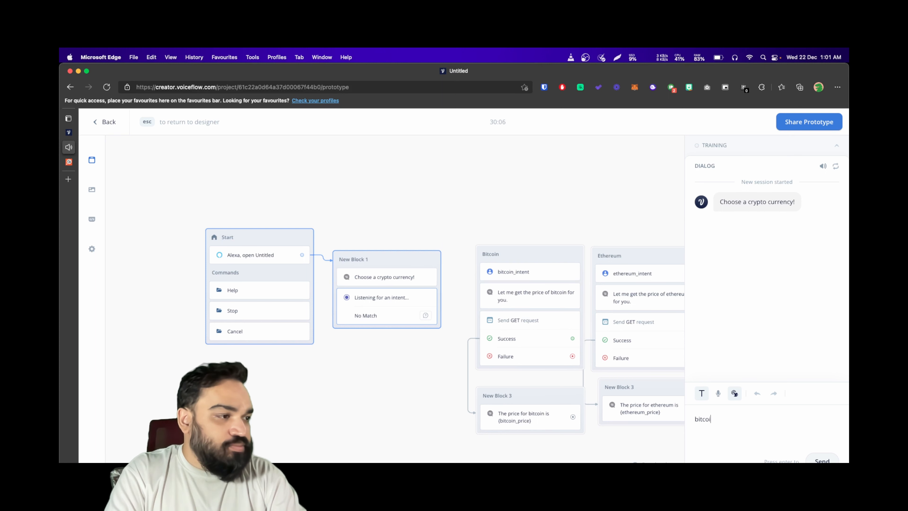
{"action": "key", "text": "Return"}
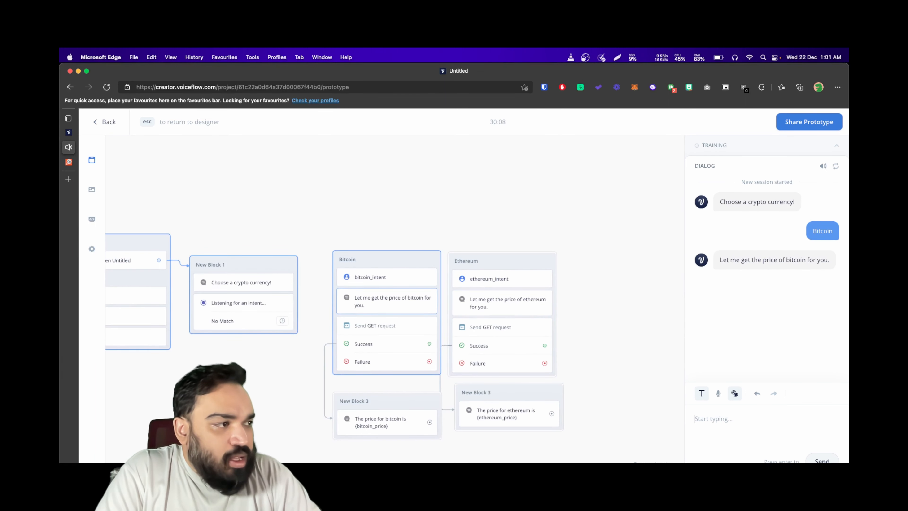
- Reset the prototype test and reply "Bitcoin" again in the new session
{"action": "mouse_move", "coordinate": [516, 263]}
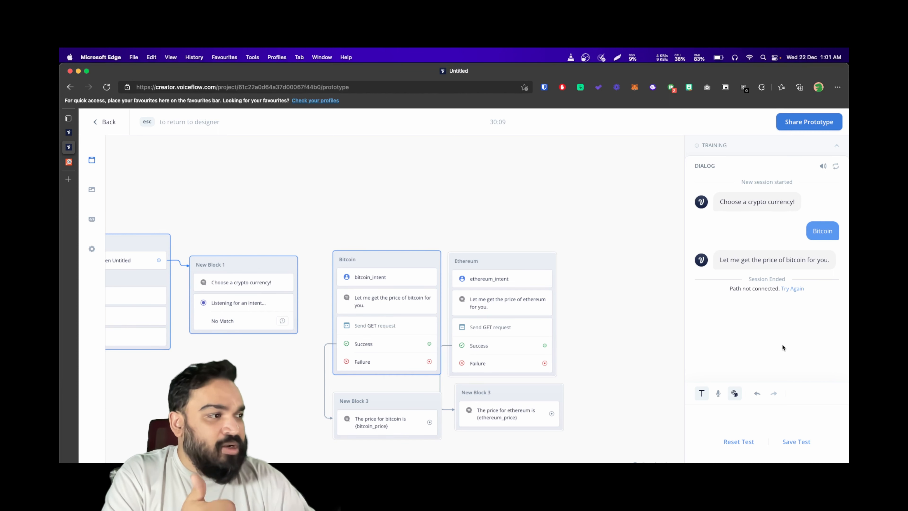
{"action": "left_click", "coordinate": [738, 442]}
{"action": "left_click", "coordinate": [697, 425]}
{"action": "type", "text": "bitcoin"}
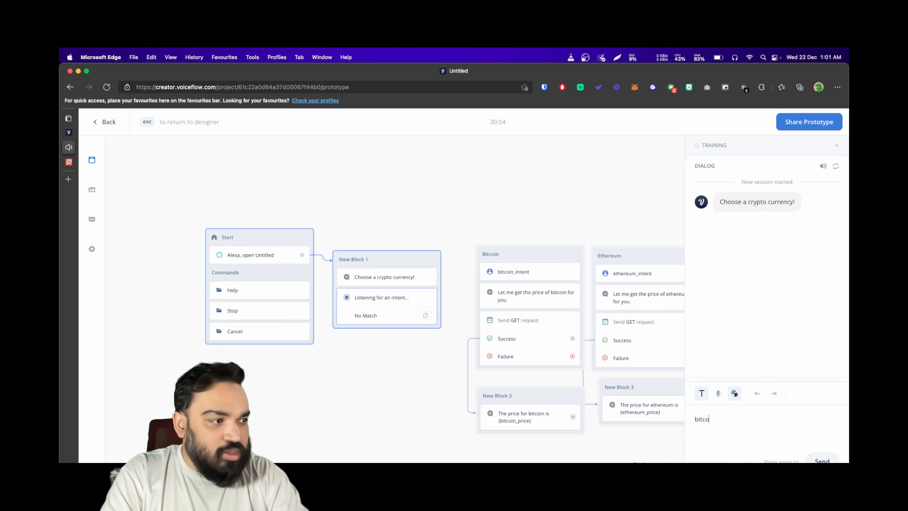
{"action": "key", "text": "Return"}
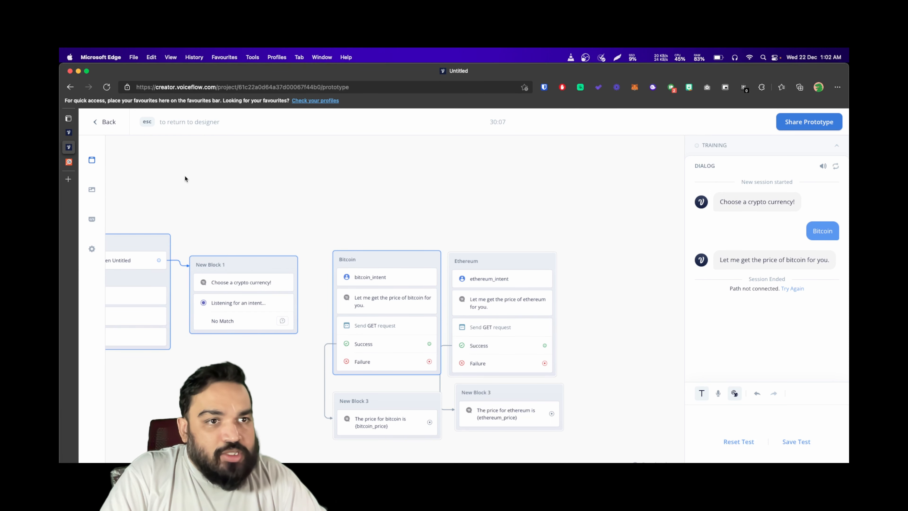
- Return to the designer, move the Bitcoin block upward away from its price reply block, and test its GET request
{"action": "left_click", "coordinate": [108, 122]}
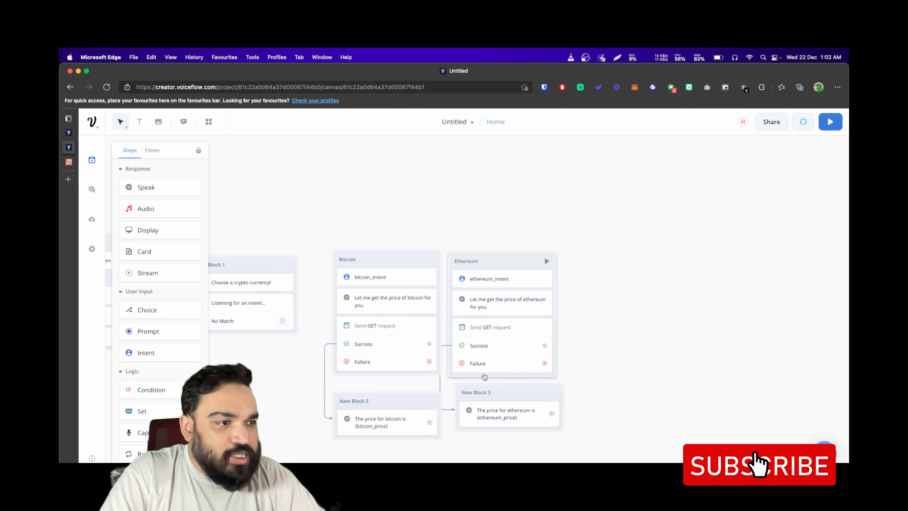
{"action": "left_click_drag", "start_coordinate": [357, 259], "coordinate": [348, 212]}
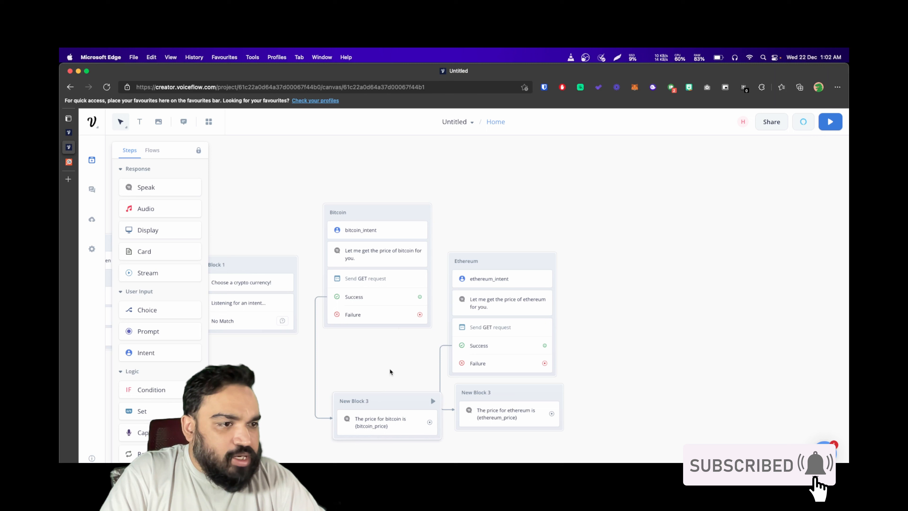
{"action": "left_click", "coordinate": [394, 279]}
{"action": "left_click", "coordinate": [826, 387]}
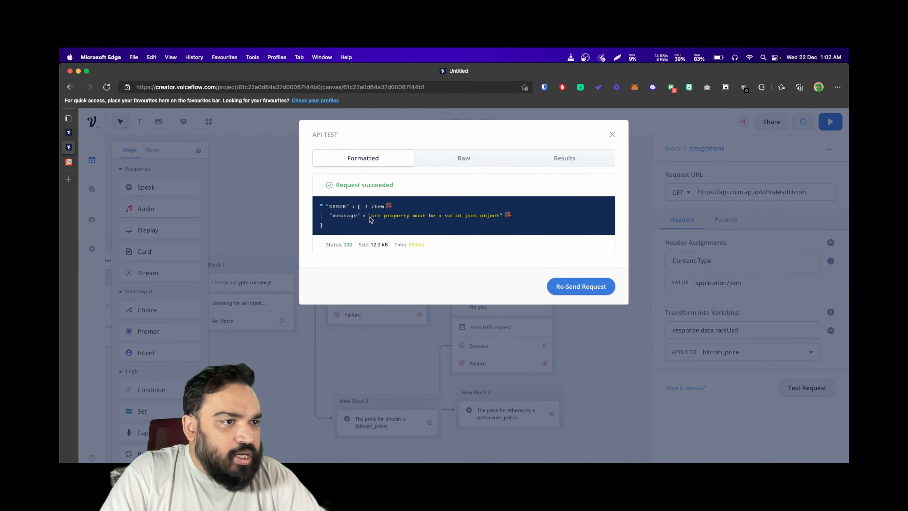
{"action": "left_click_drag", "start_coordinate": [384, 215], "coordinate": [482, 220]}
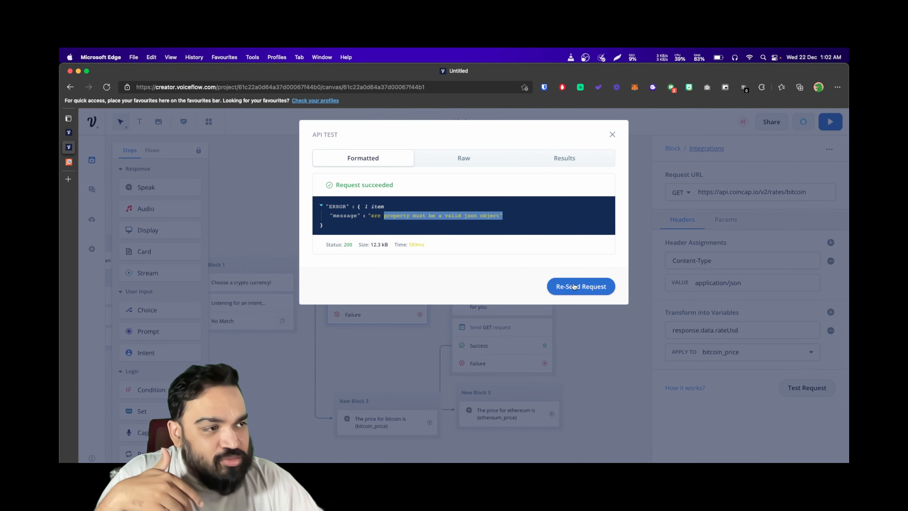
{"action": "left_click", "coordinate": [612, 134]}
- Run the prototype from the start and test the ethereum path with the reply "Ethereum"
{"action": "left_click", "coordinate": [830, 122]}
{"action": "left_click", "coordinate": [767, 407]}
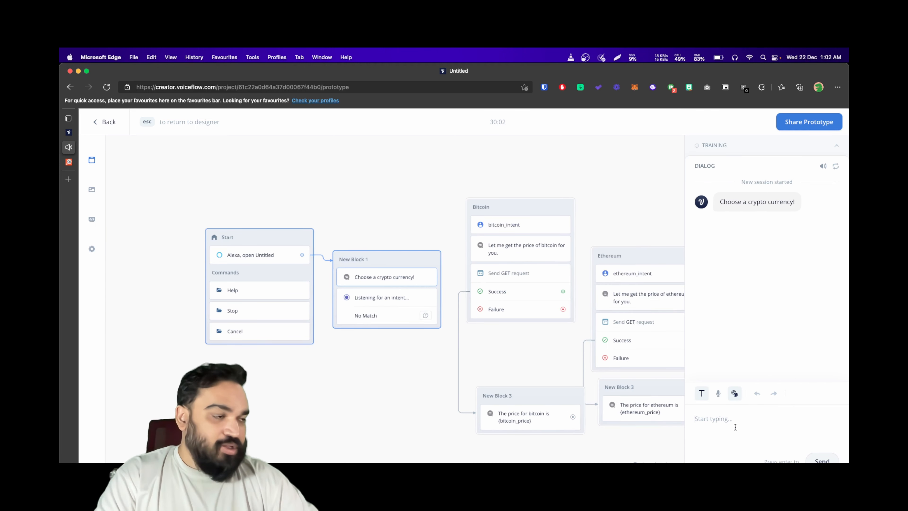
{"action": "left_click", "coordinate": [735, 426]}
{"action": "type", "text": "Ethereum"}
{"action": "key", "text": "Return"}
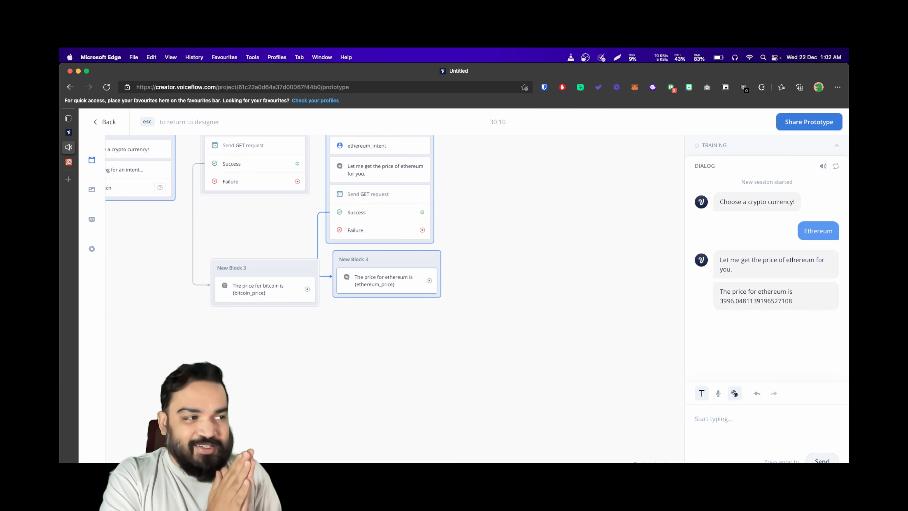